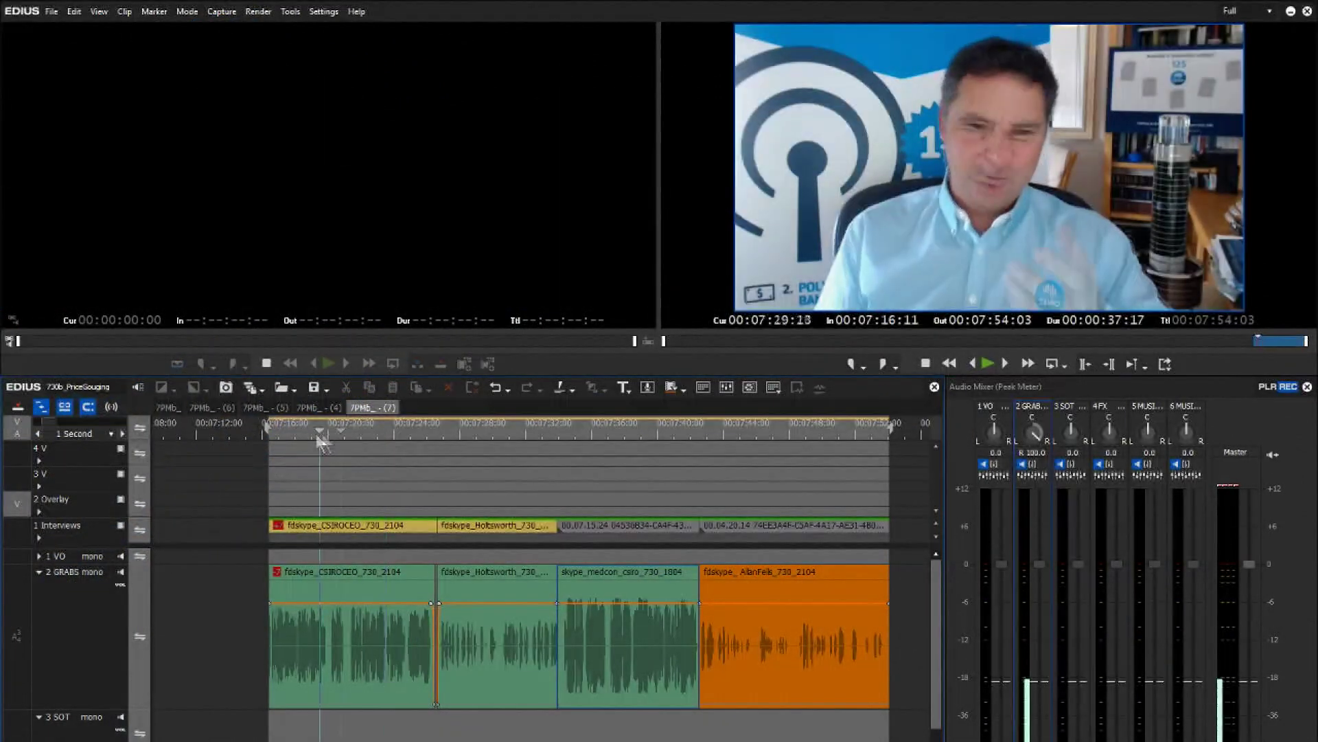
Scrub and play through the four interview clips to hear each speaker.
left_click(315, 434)
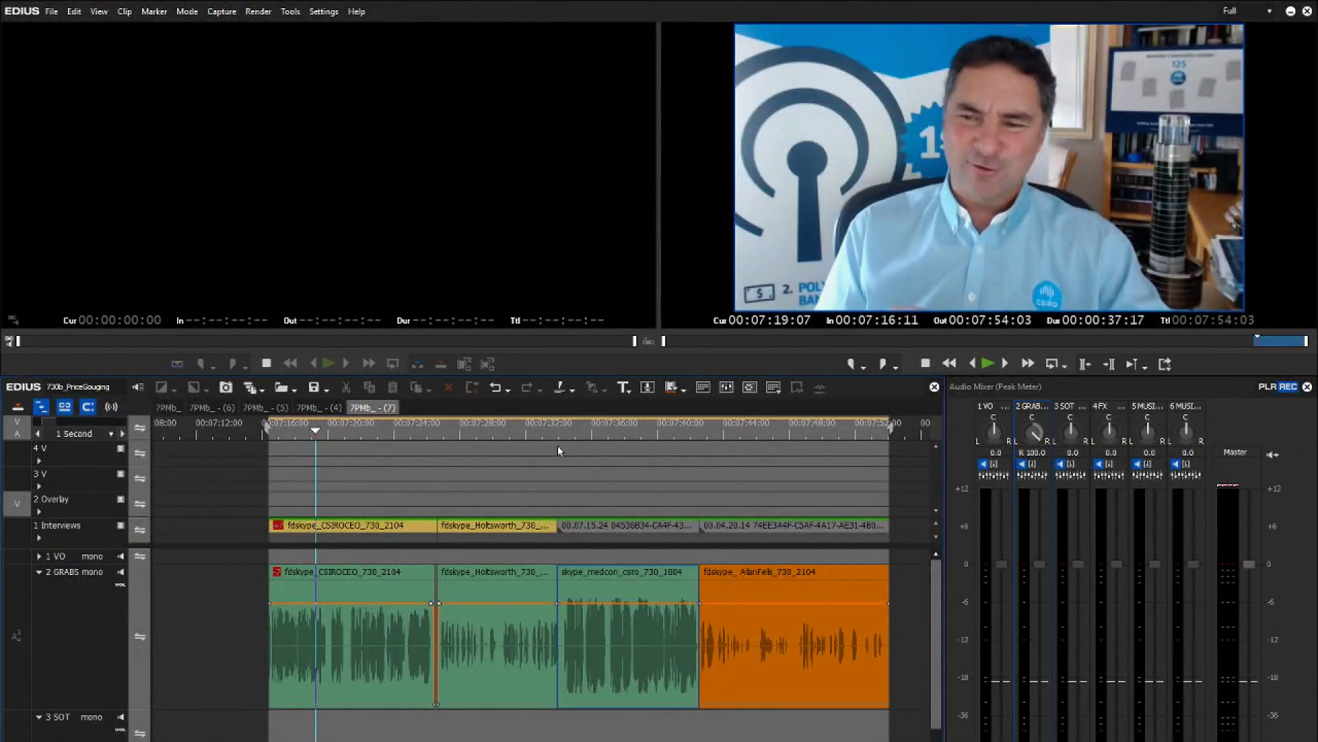
left_click_drag(516, 427, 745, 439)
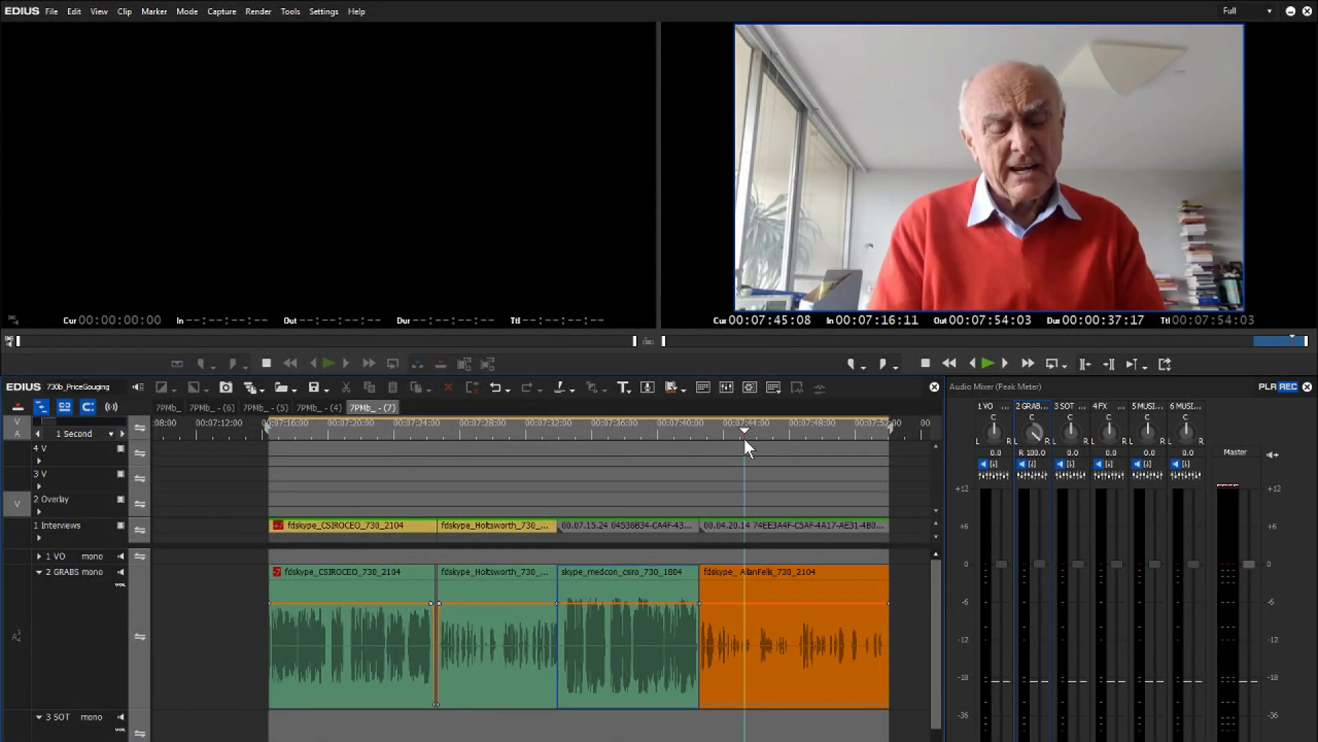
left_click(278, 430)
key("space")
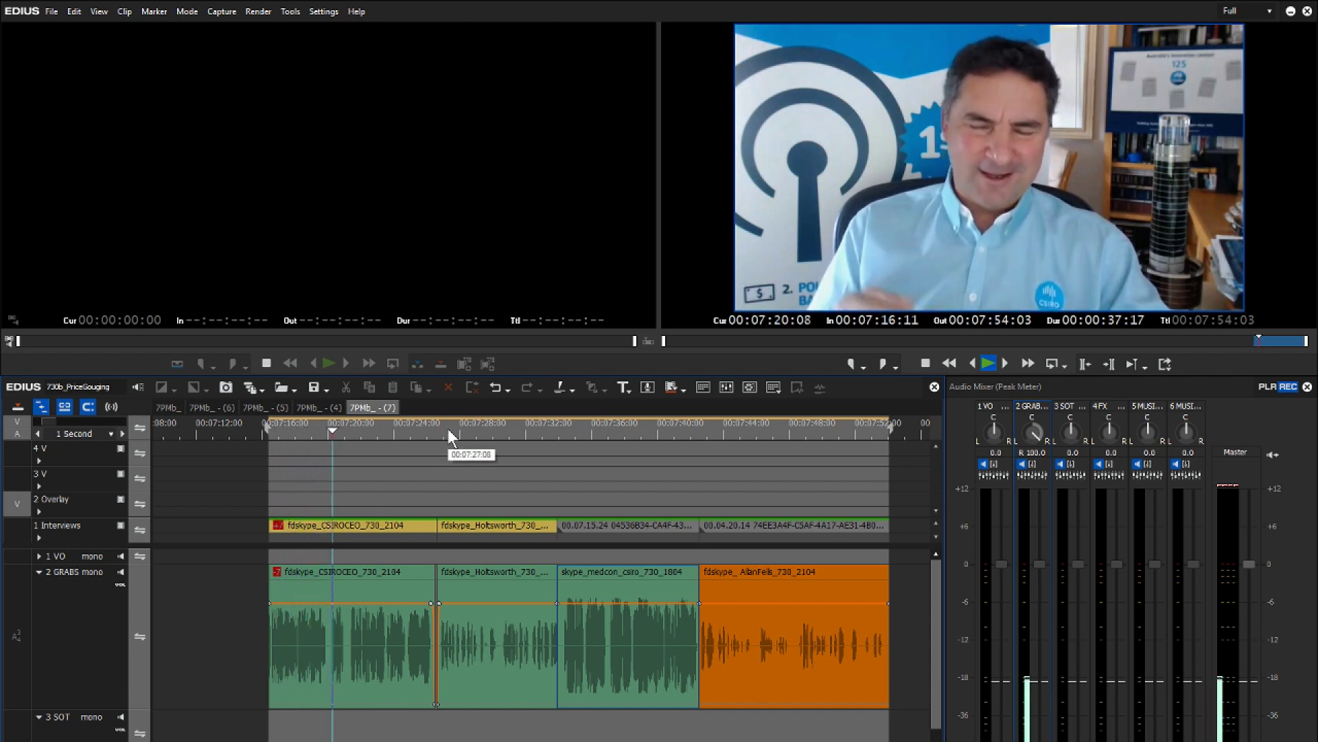
left_click(448, 428)
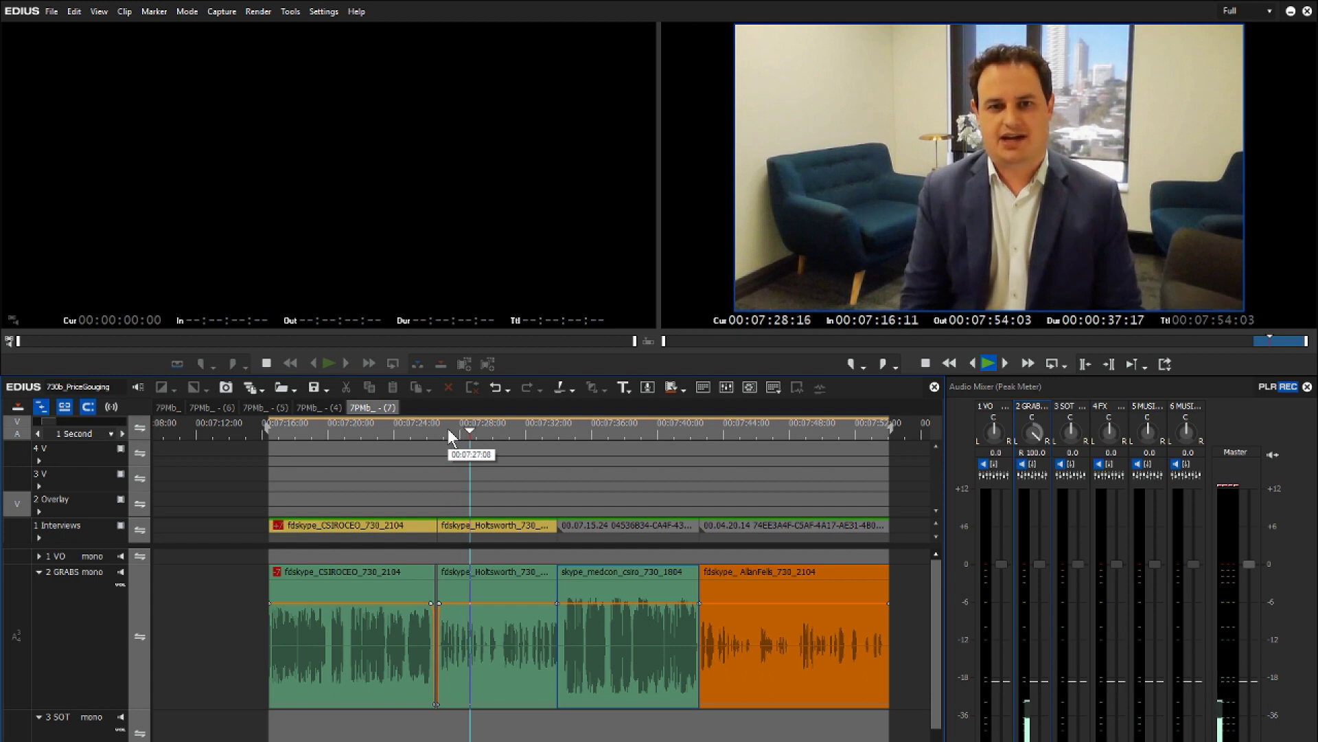
left_click(565, 432)
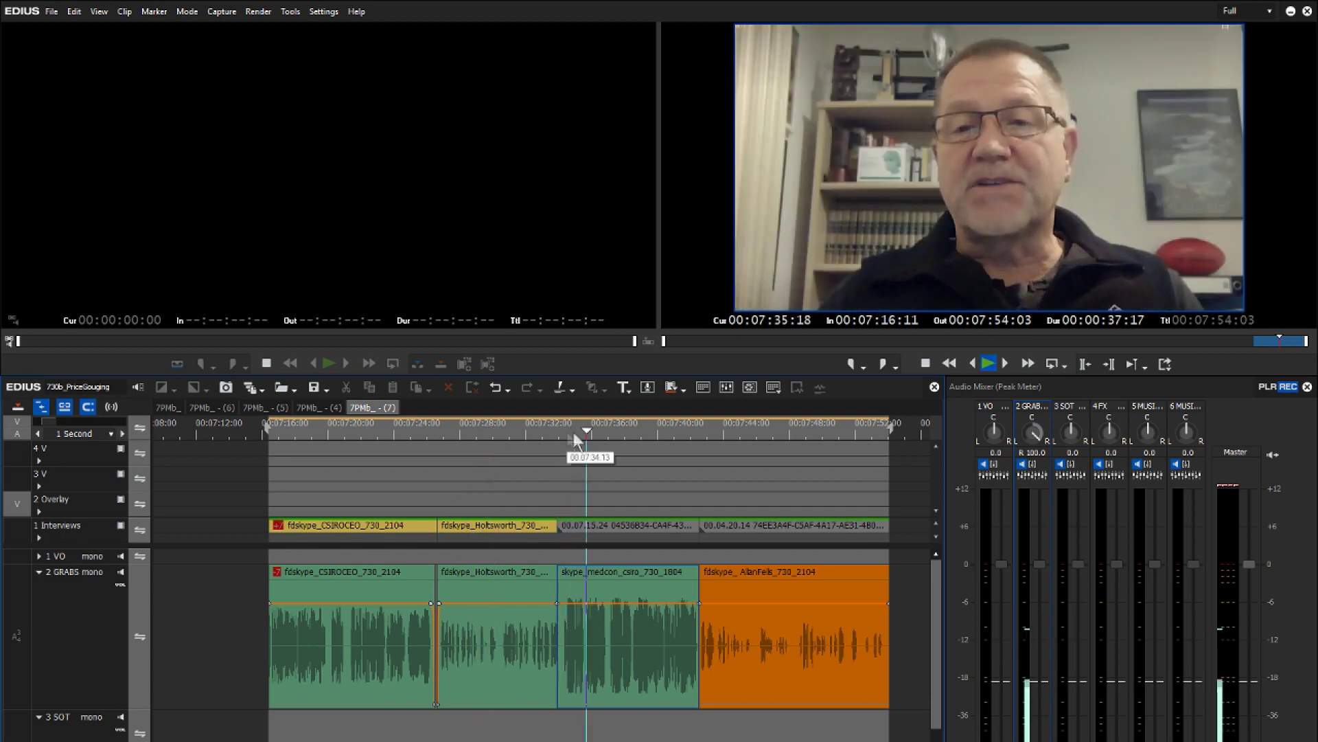
left_click(701, 428)
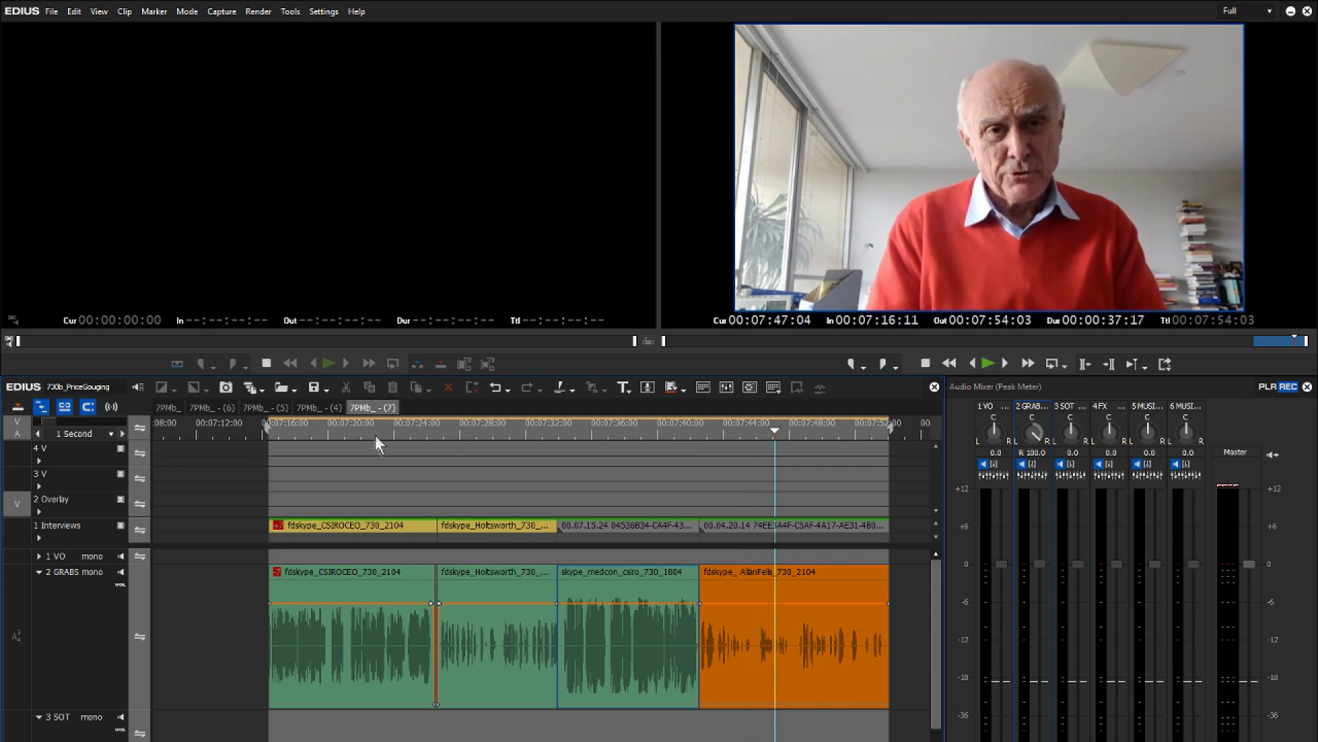
left_click(343, 424)
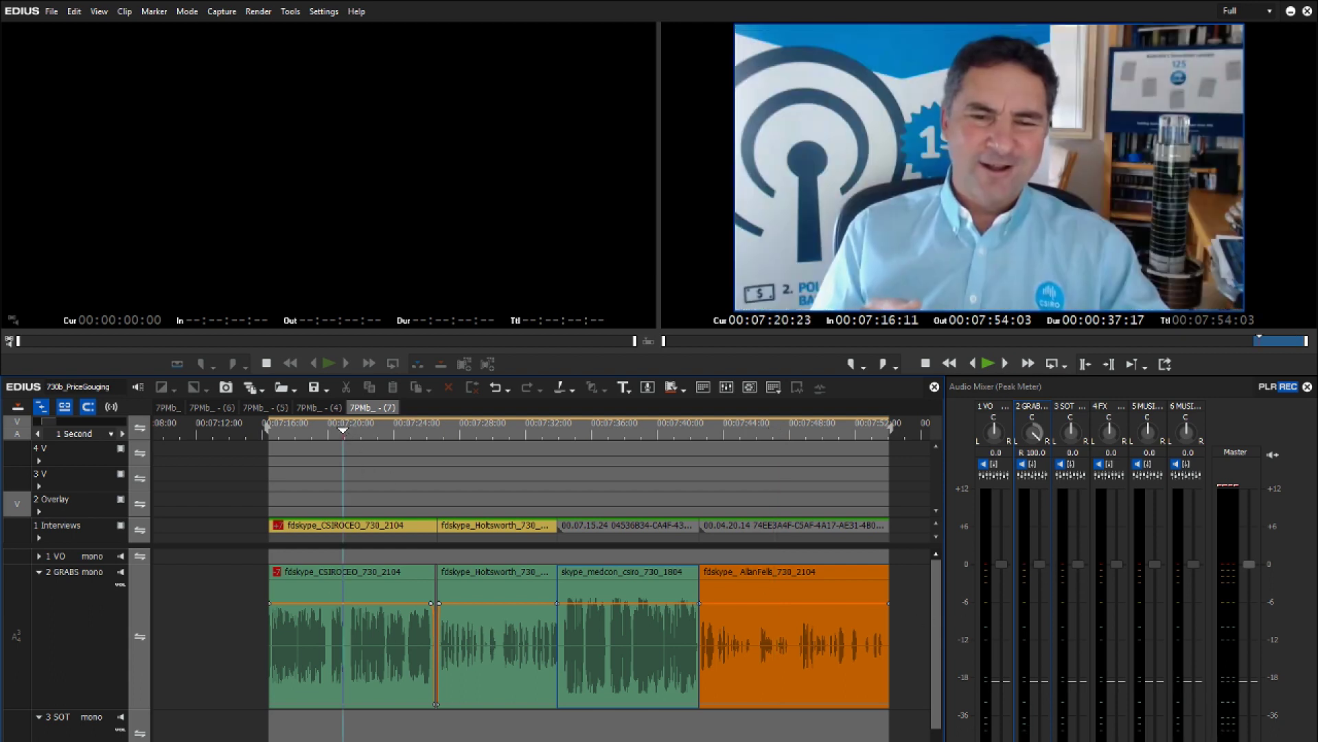
Switch the GRABS mixer channel to Clip mode and raise its fader to about +8 dB during playback.
left_click(1040, 739)
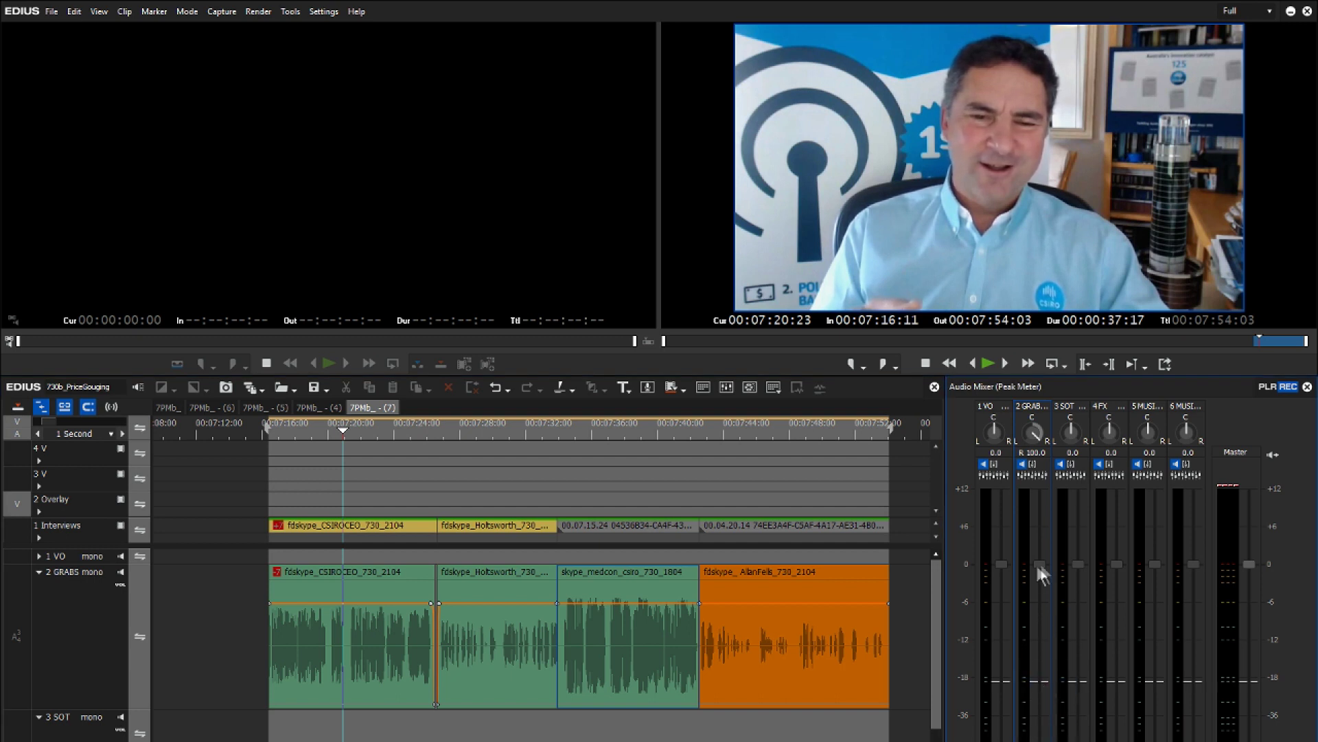
key("space")
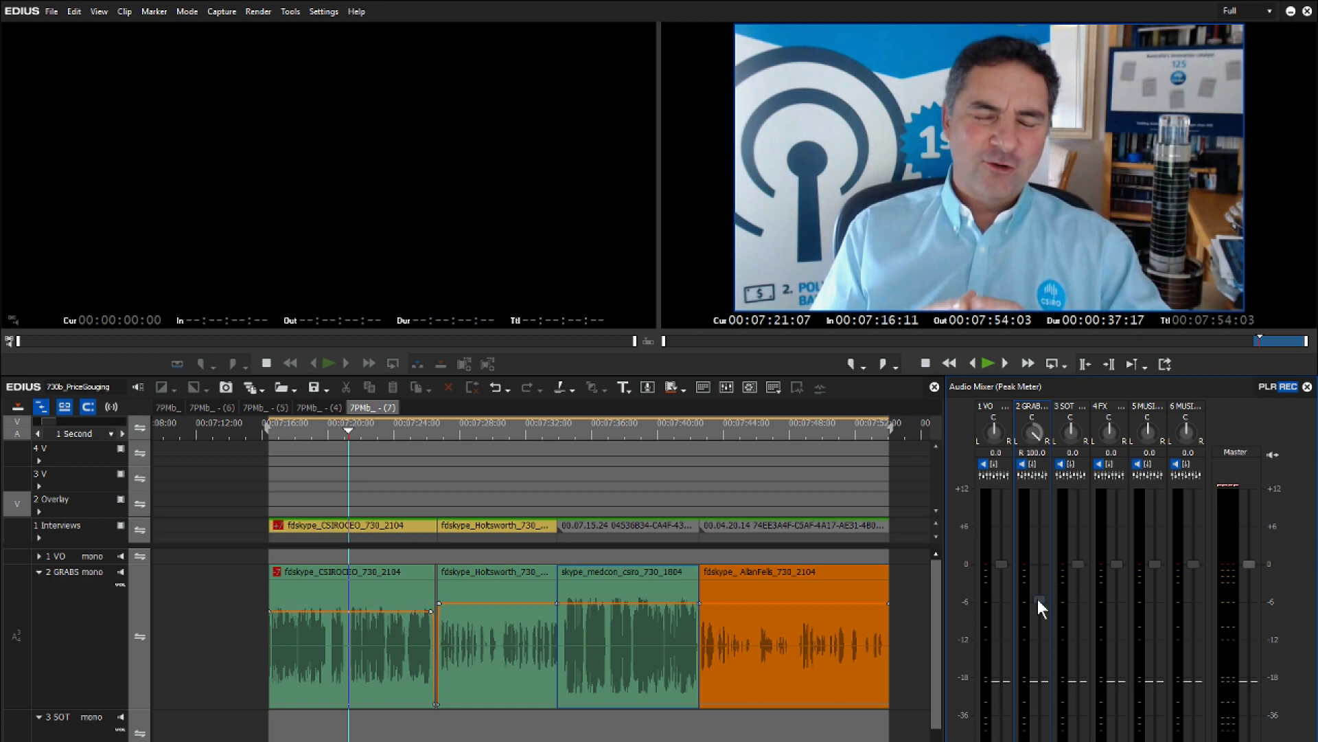
left_click_drag(1040, 604, 1044, 531)
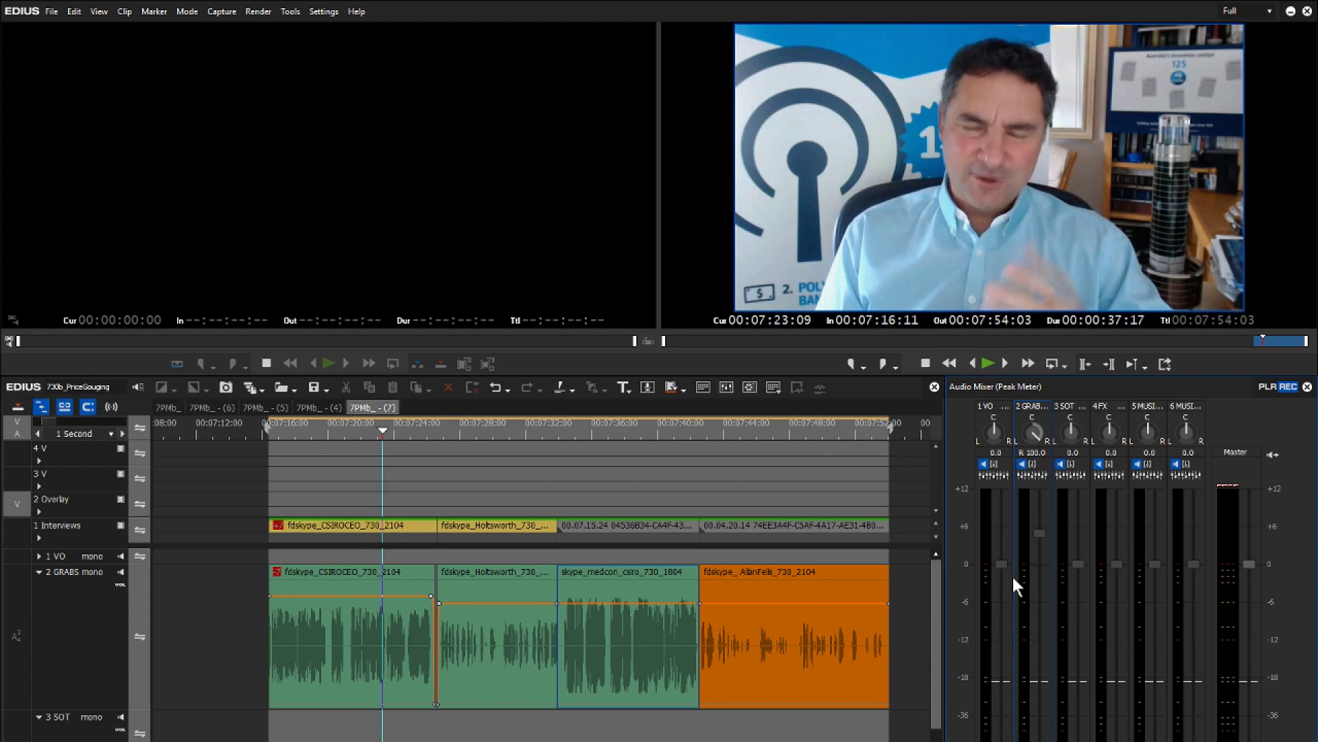
key("space")
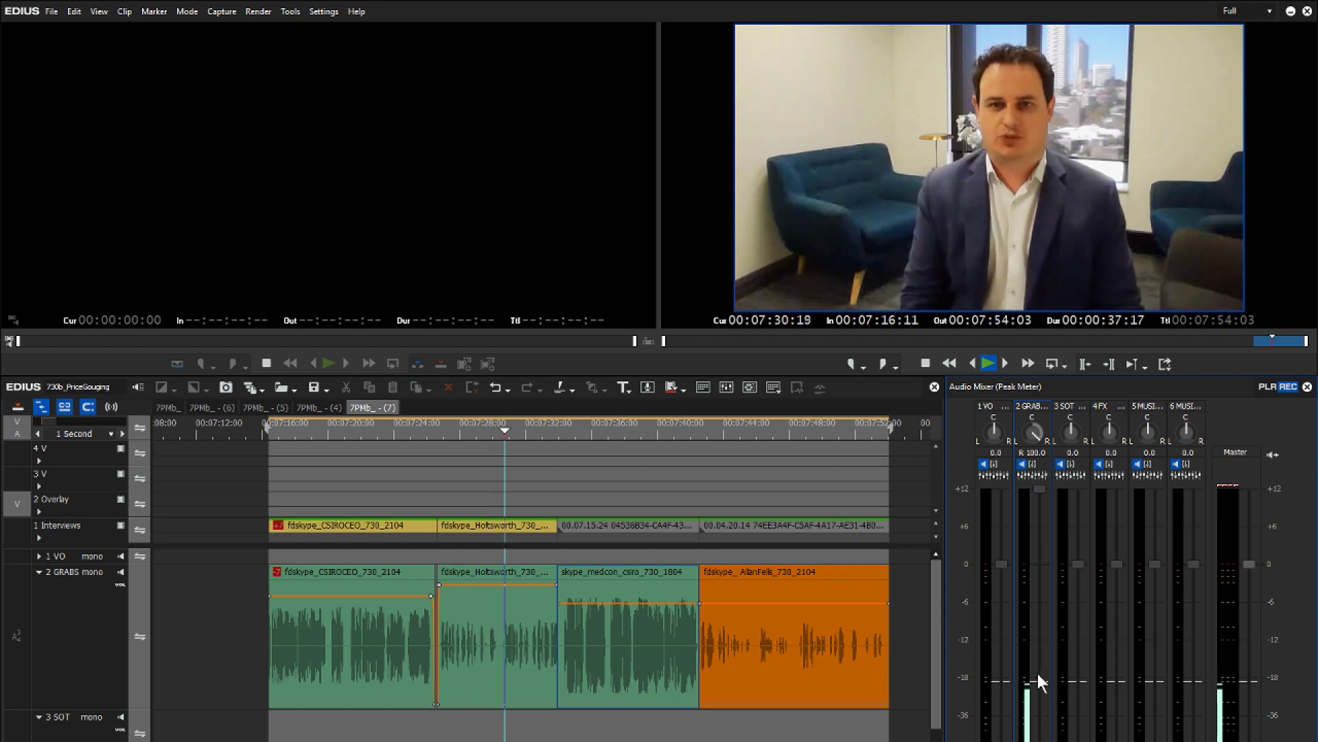
Stop playback, deselect all clips, and open User Settings with User Interface expanded.
key("space")
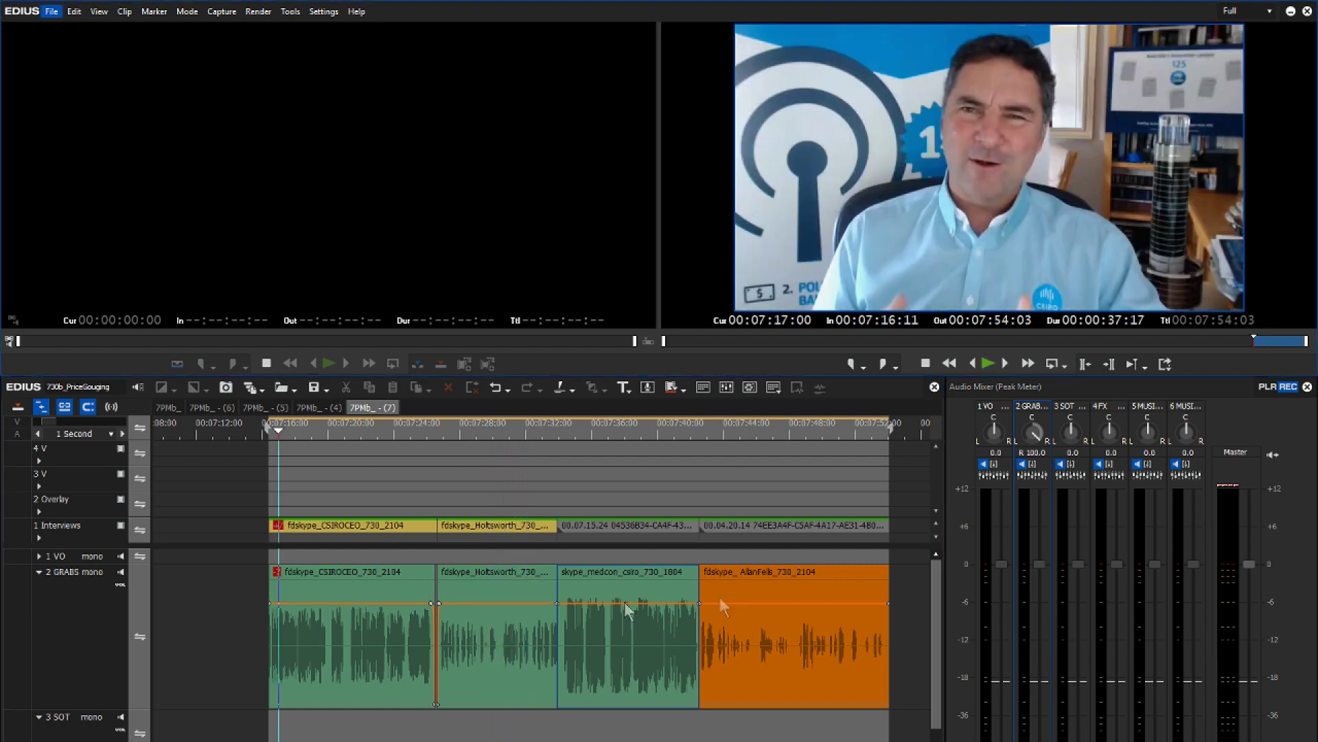
left_click(214, 588)
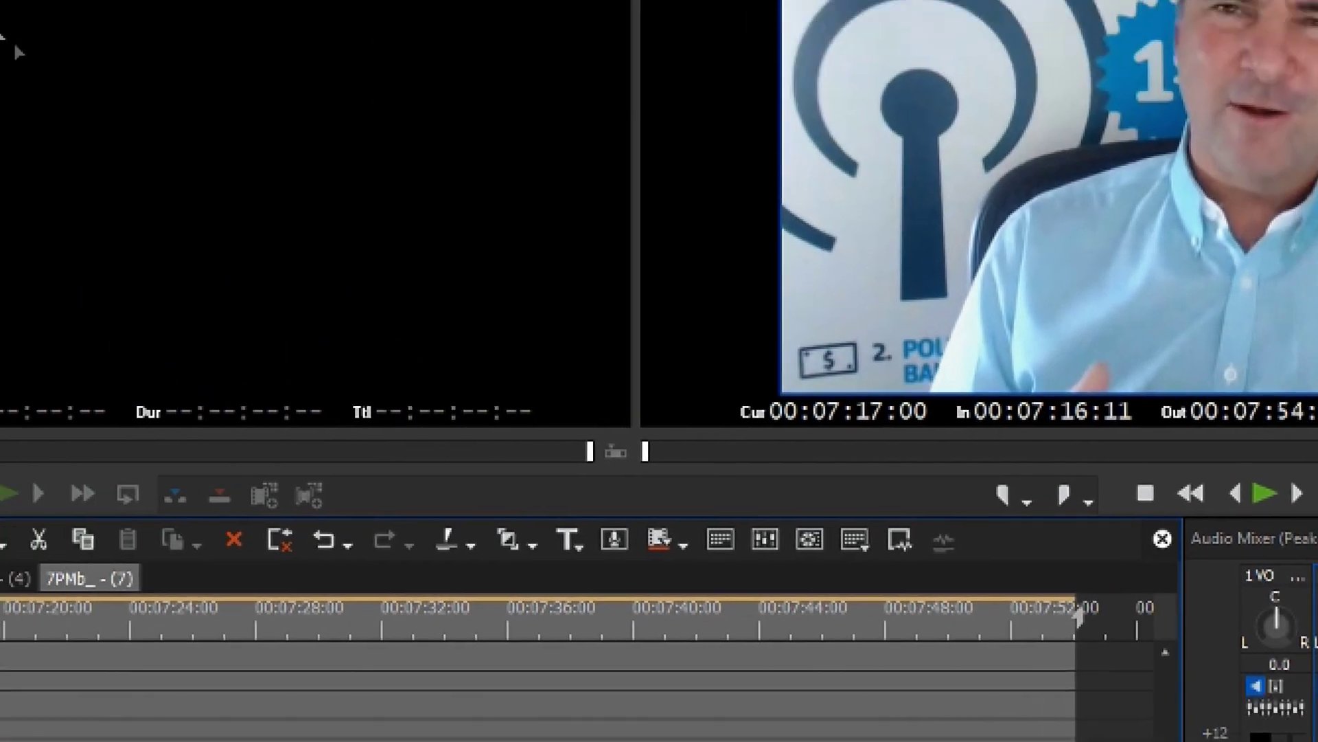
left_click(232, 16)
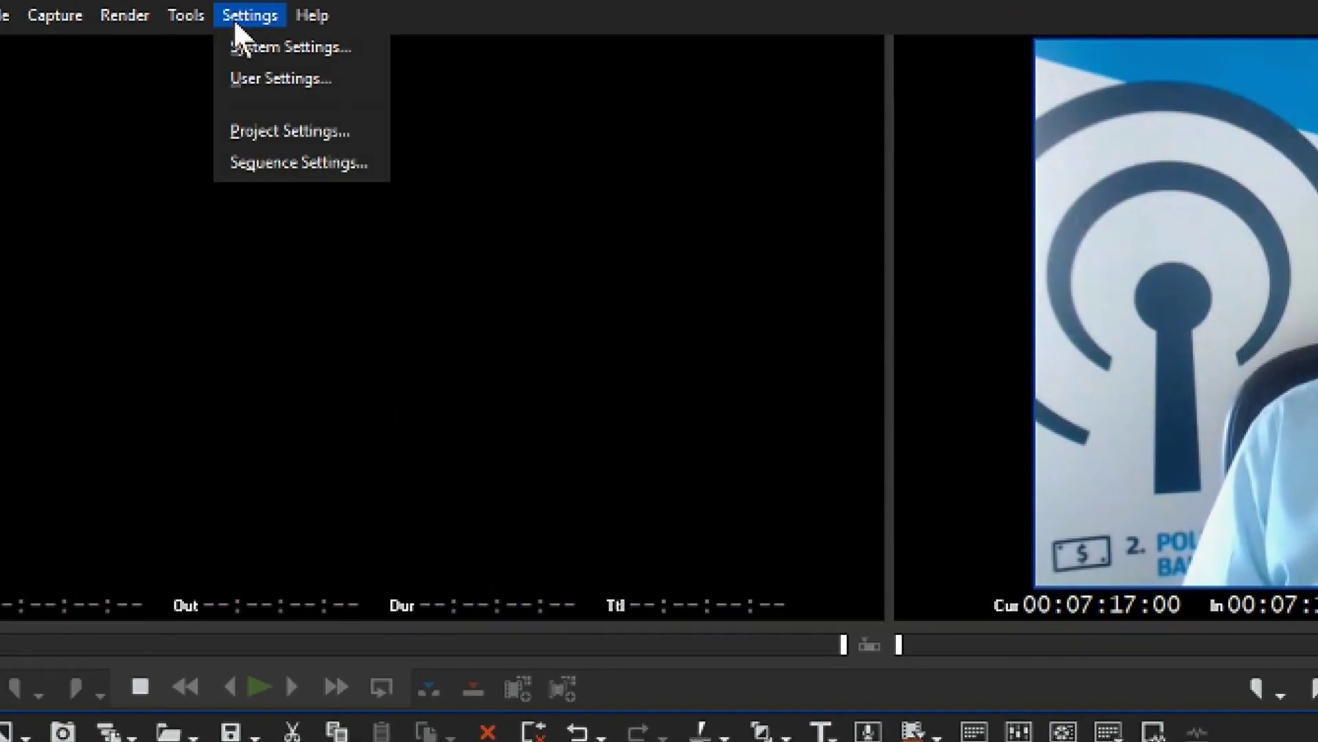
left_click(252, 76)
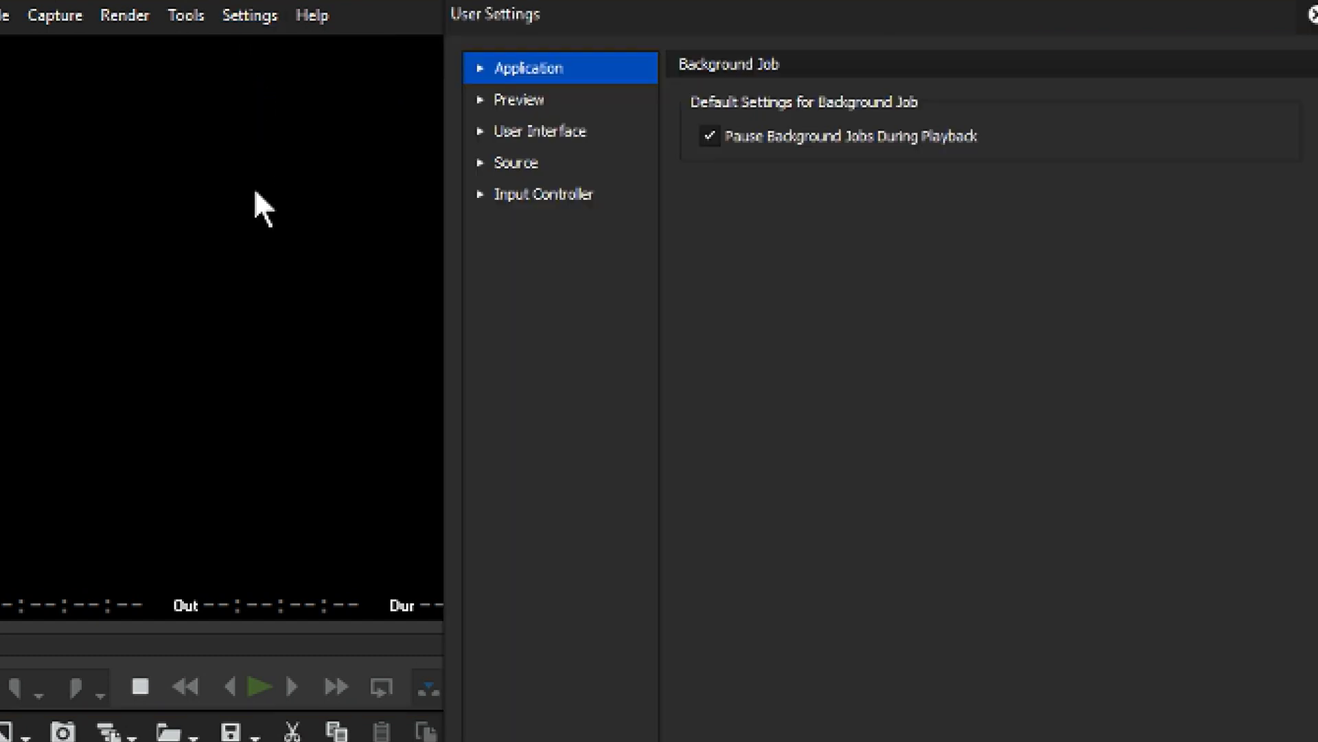
left_click(480, 133)
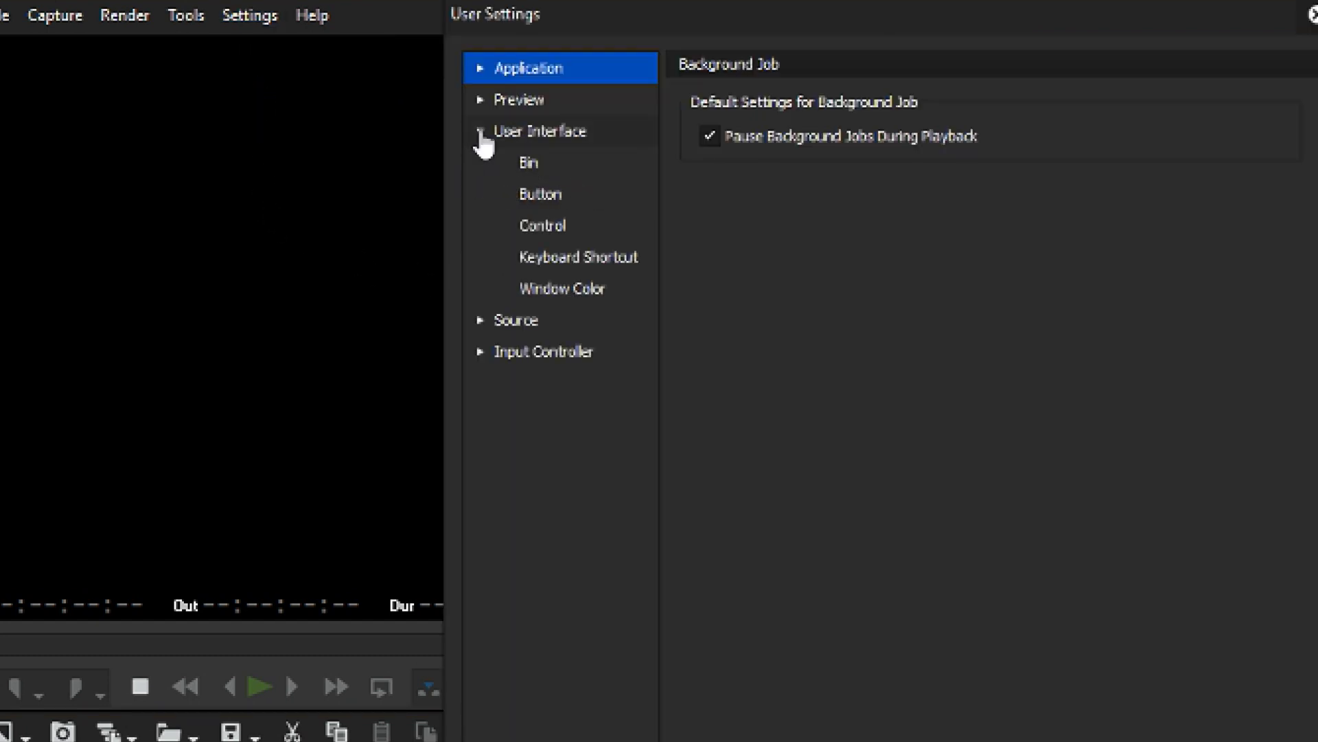
Show the Button page for the Timeline toolbar with Category set to All.
left_click(509, 194)
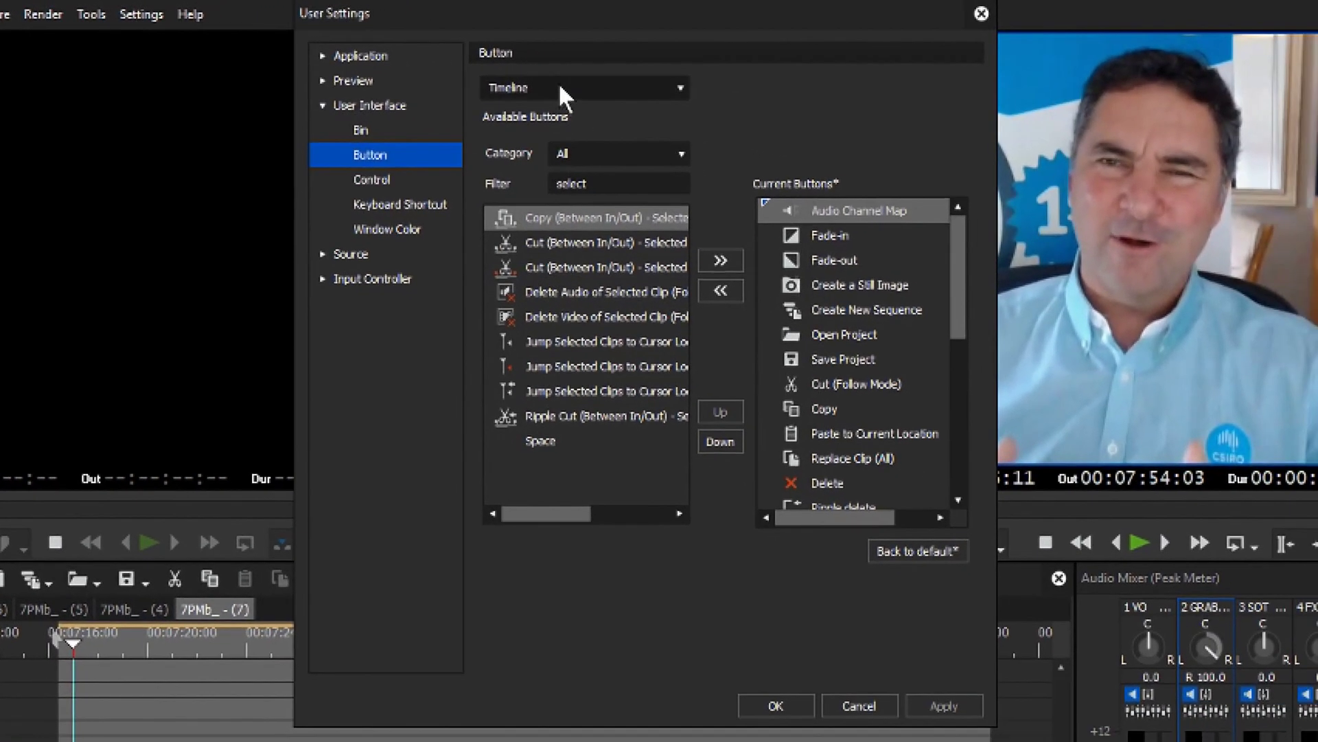
left_click(560, 86)
left_click(559, 83)
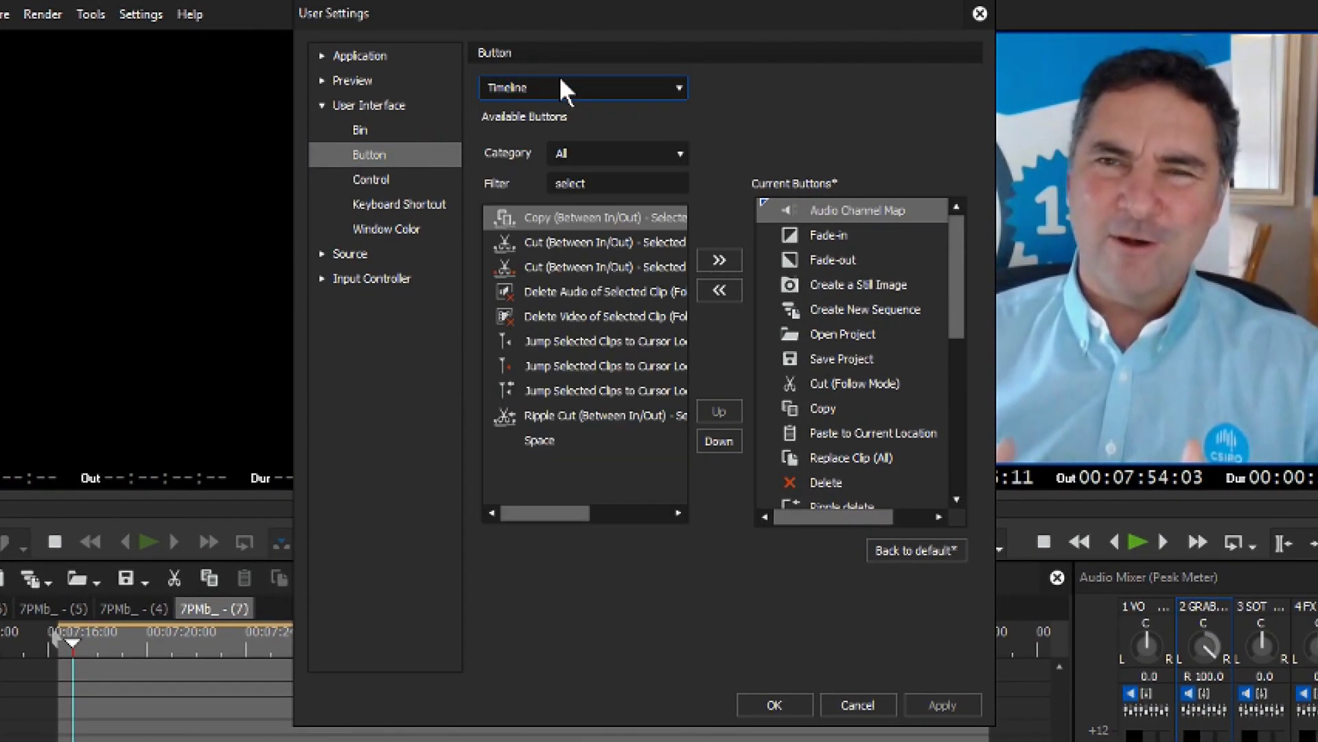
left_click(579, 148)
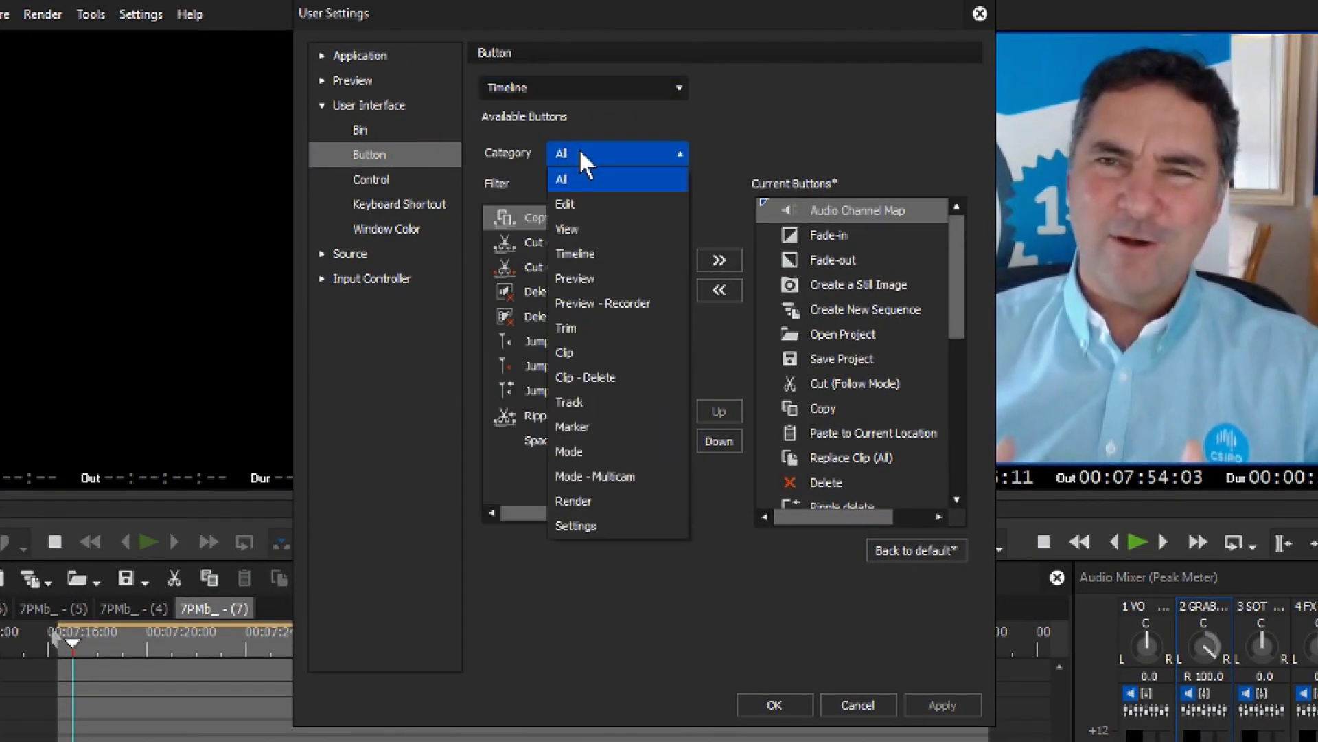
left_click(579, 148)
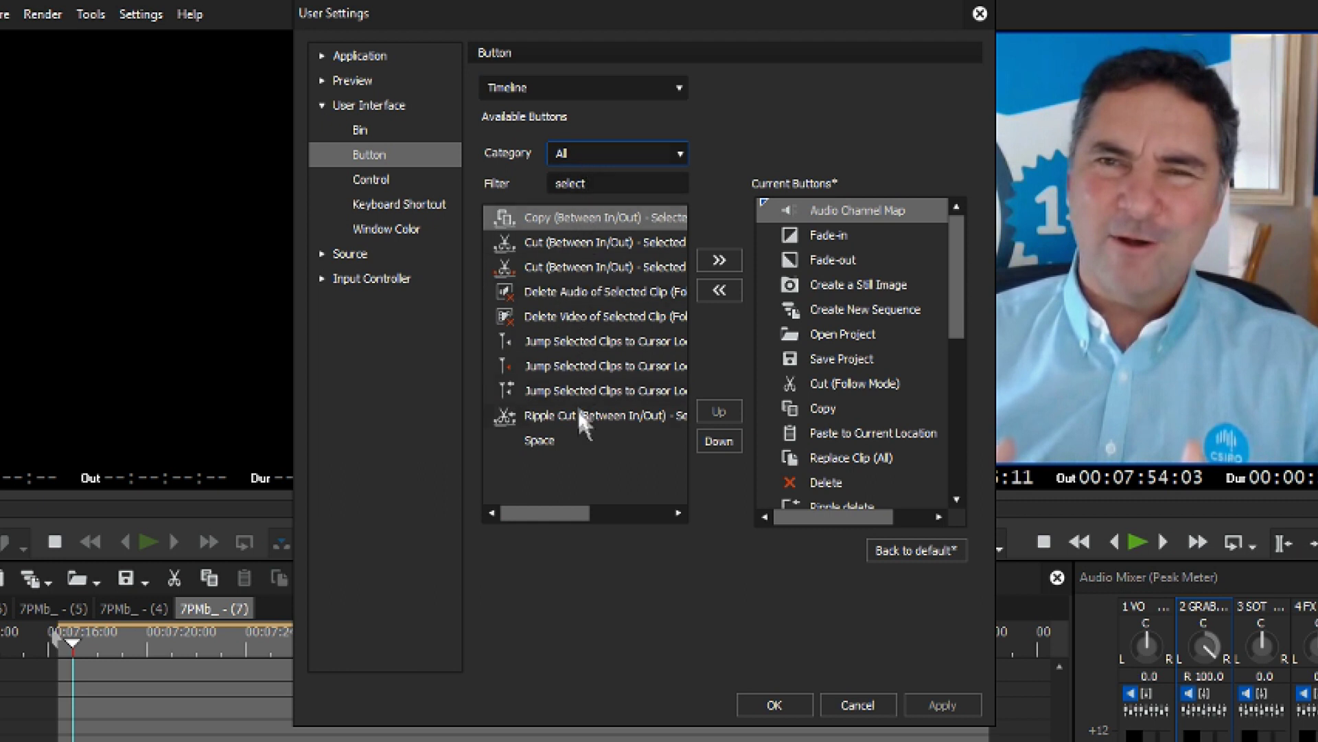
left_click_drag(960, 257, 954, 447)
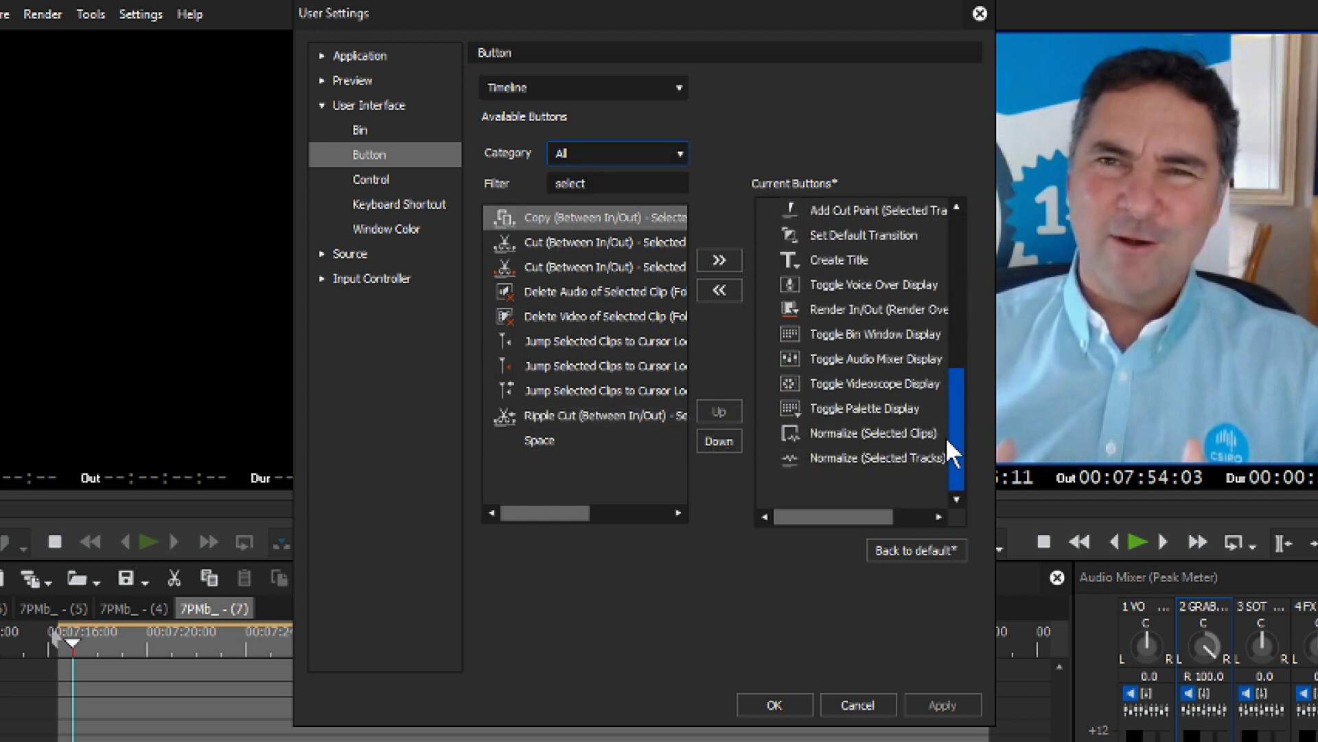
Remove Normalize (Selected Clips) from the current Timeline buttons and add it back.
left_click(889, 431)
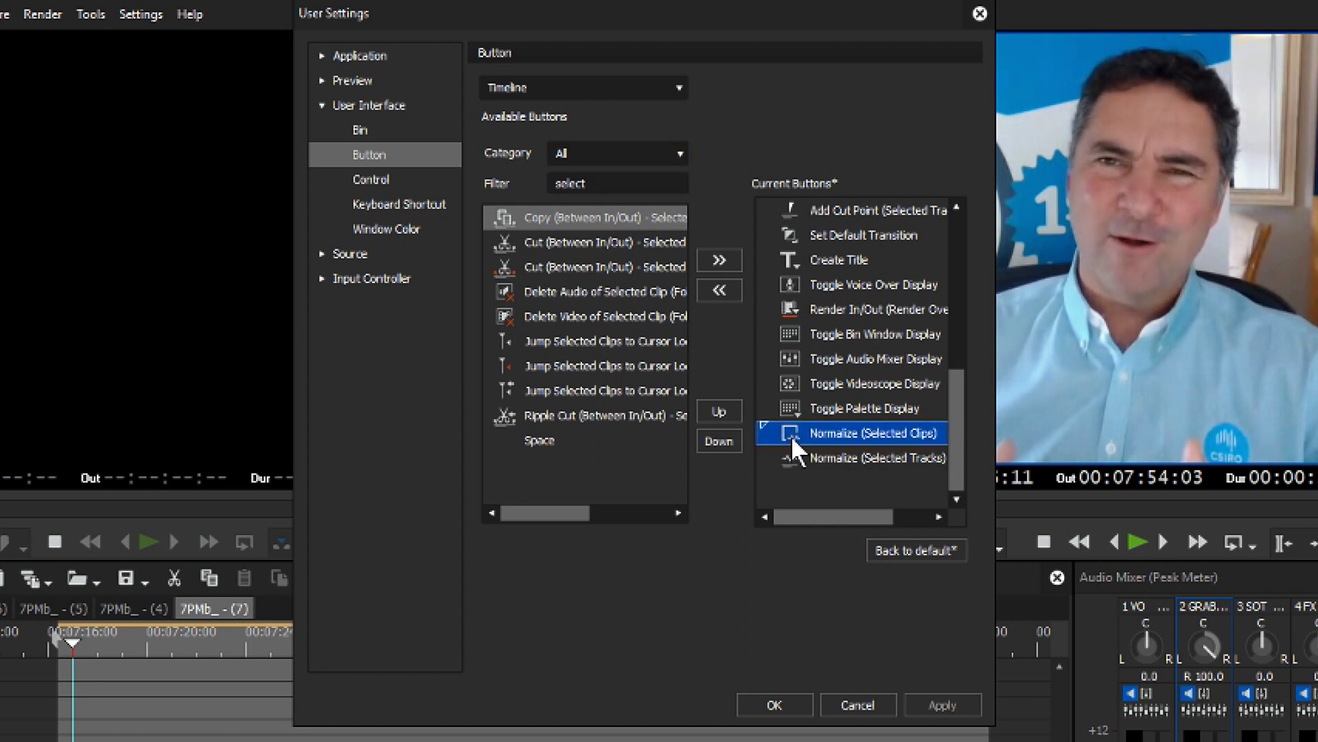
left_click(719, 291)
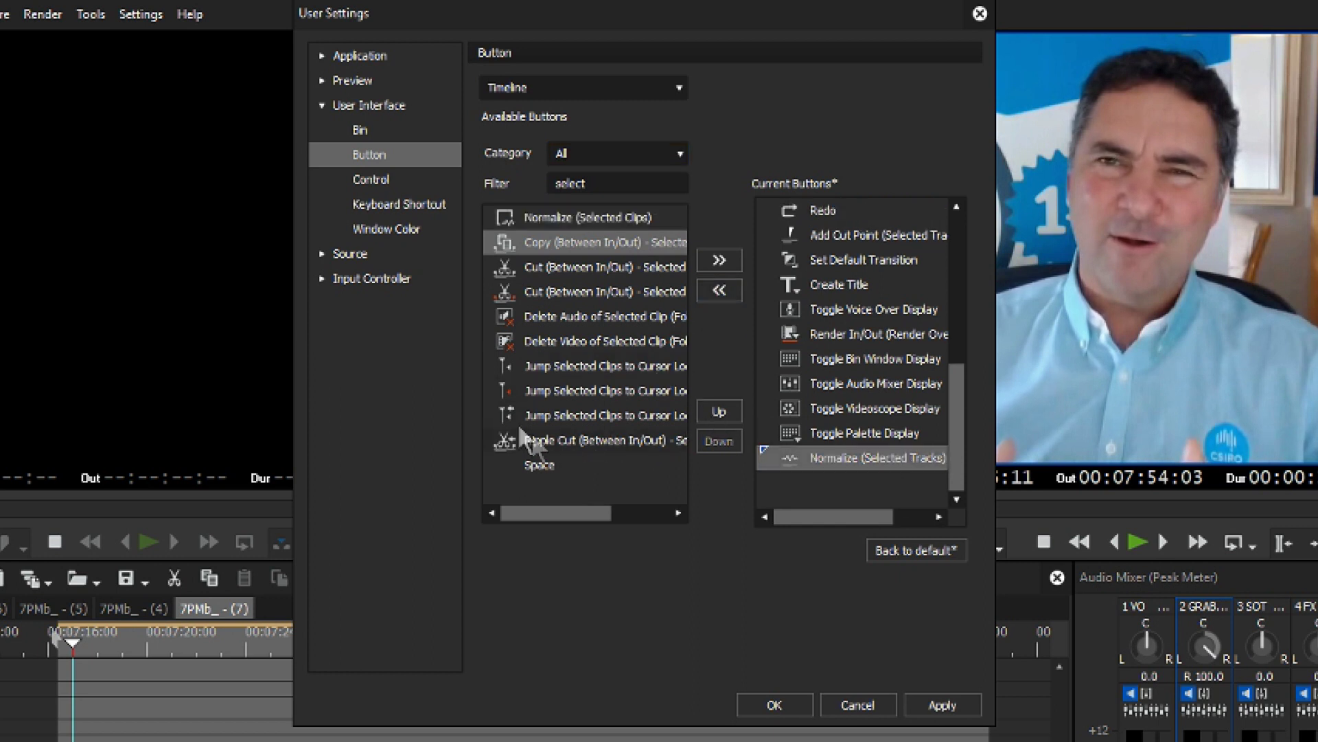
left_click(542, 217)
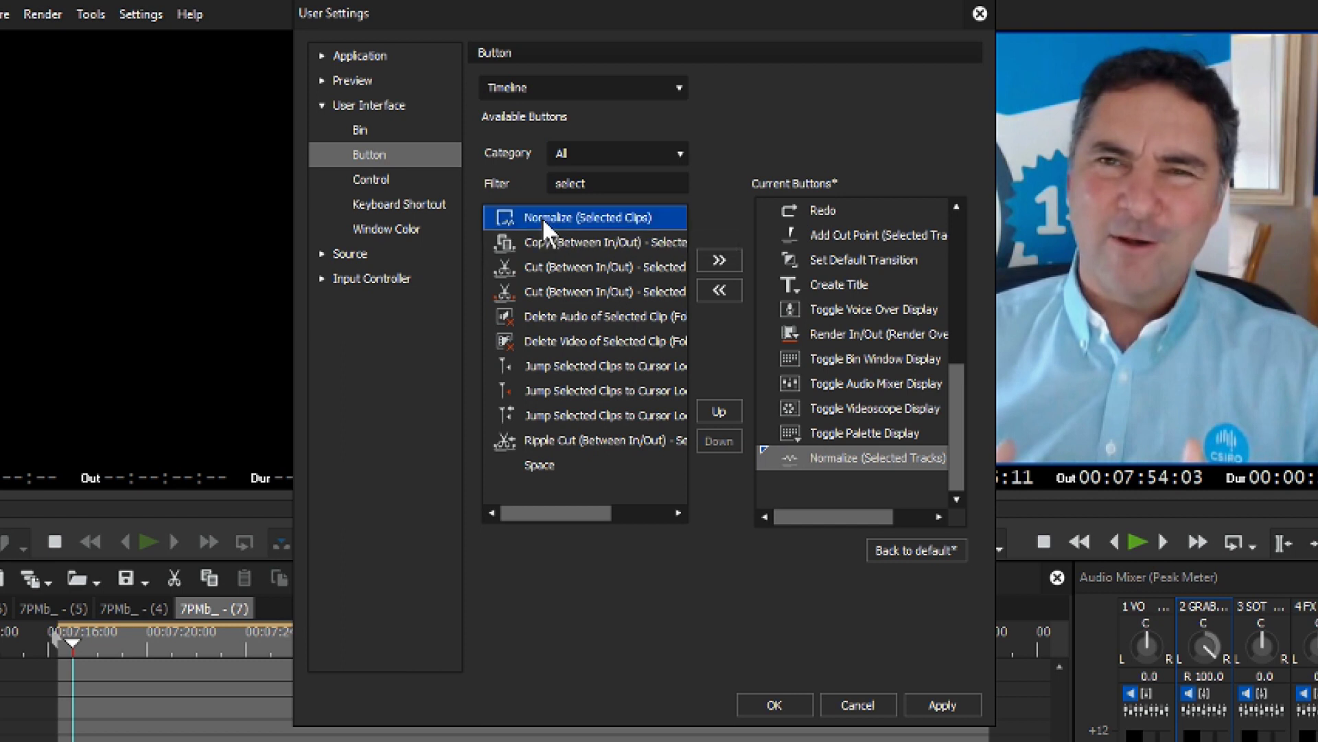
left_click(717, 263)
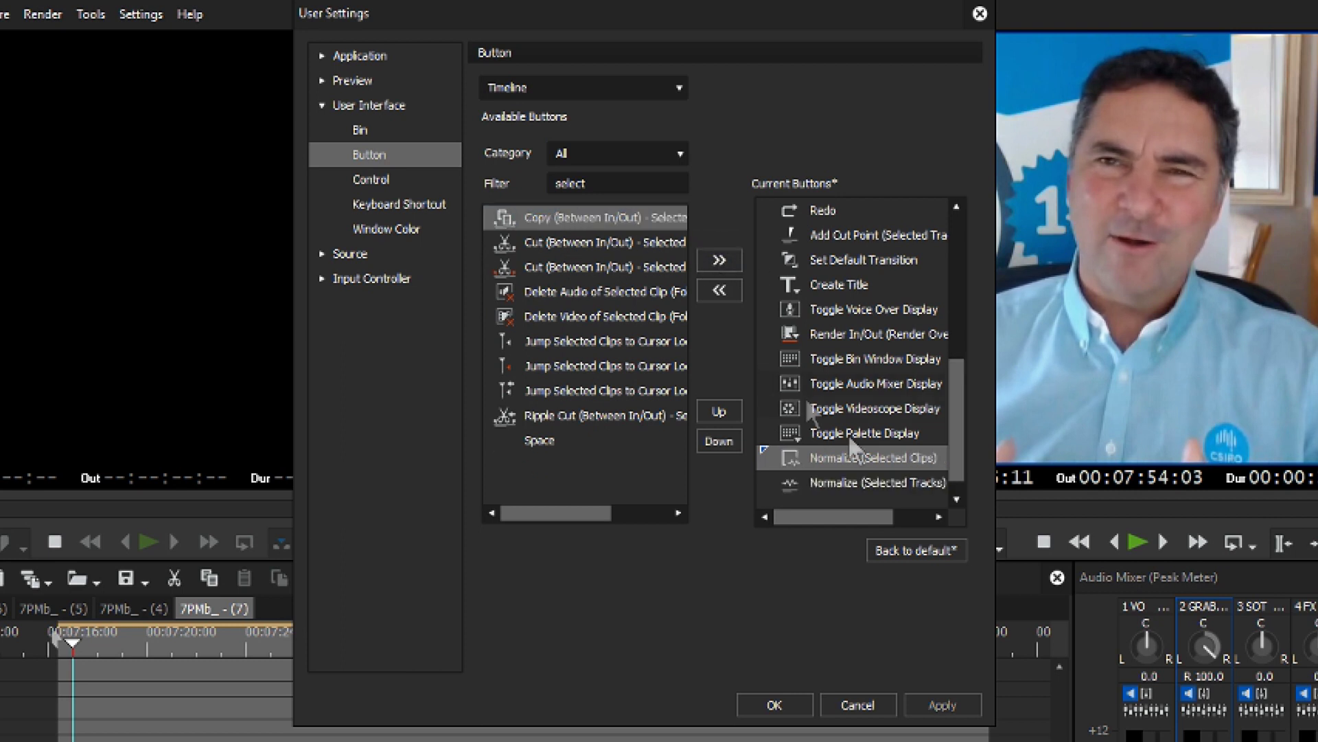
left_click(838, 452)
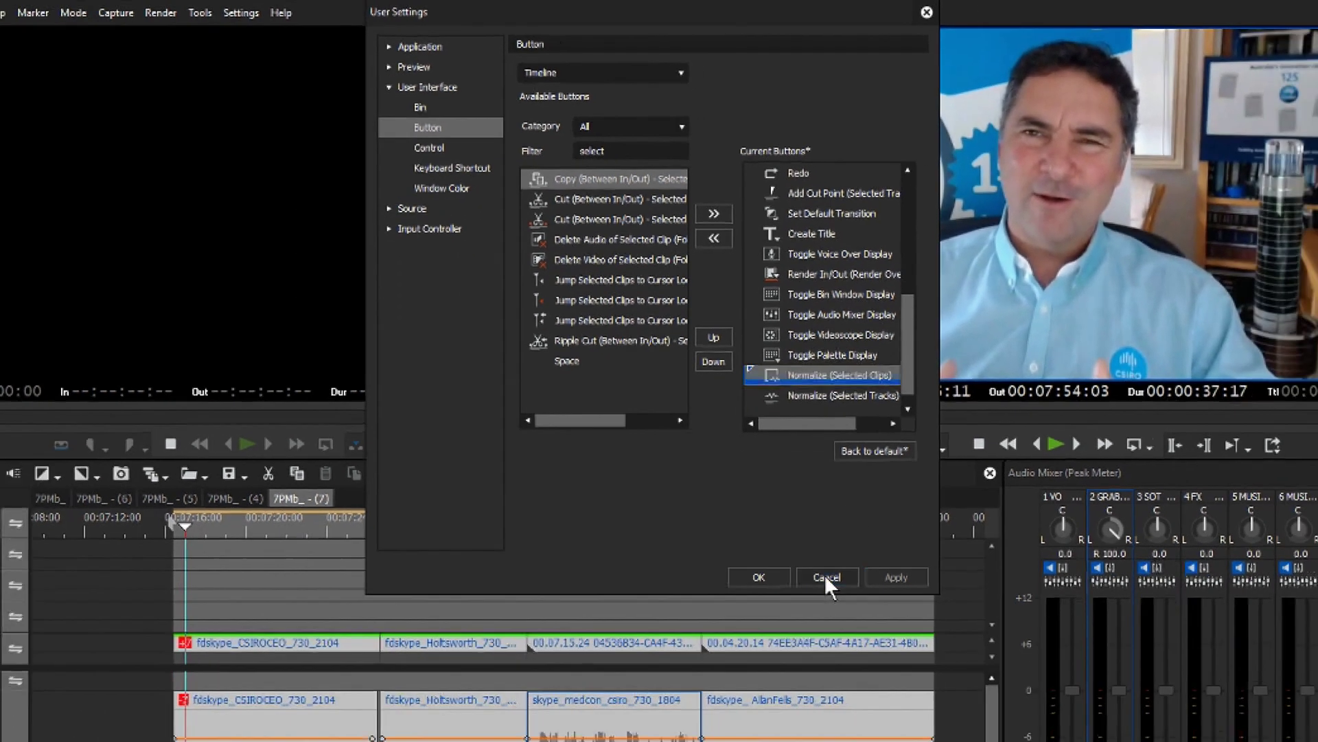
Confirm the toolbar changes, then normalize the selected GRABS clips to -15 dB.
left_click(790, 705)
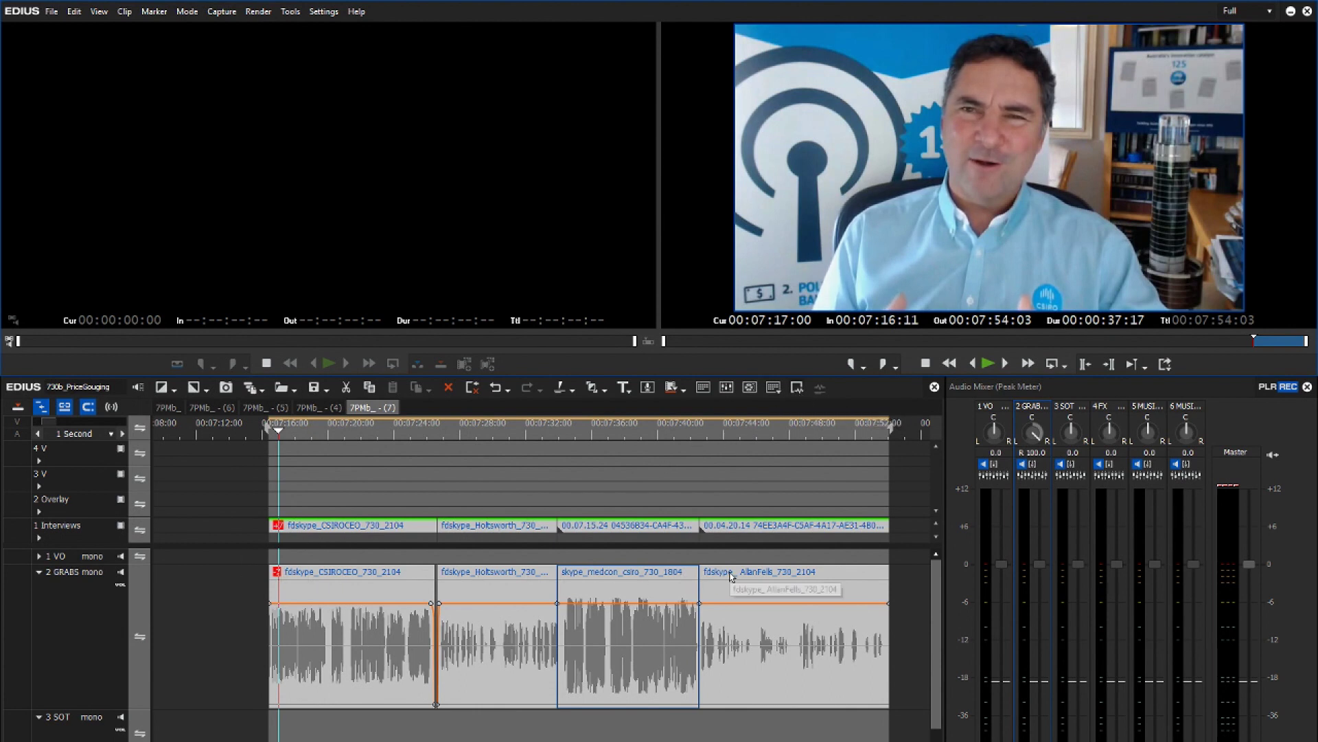
left_click(798, 386)
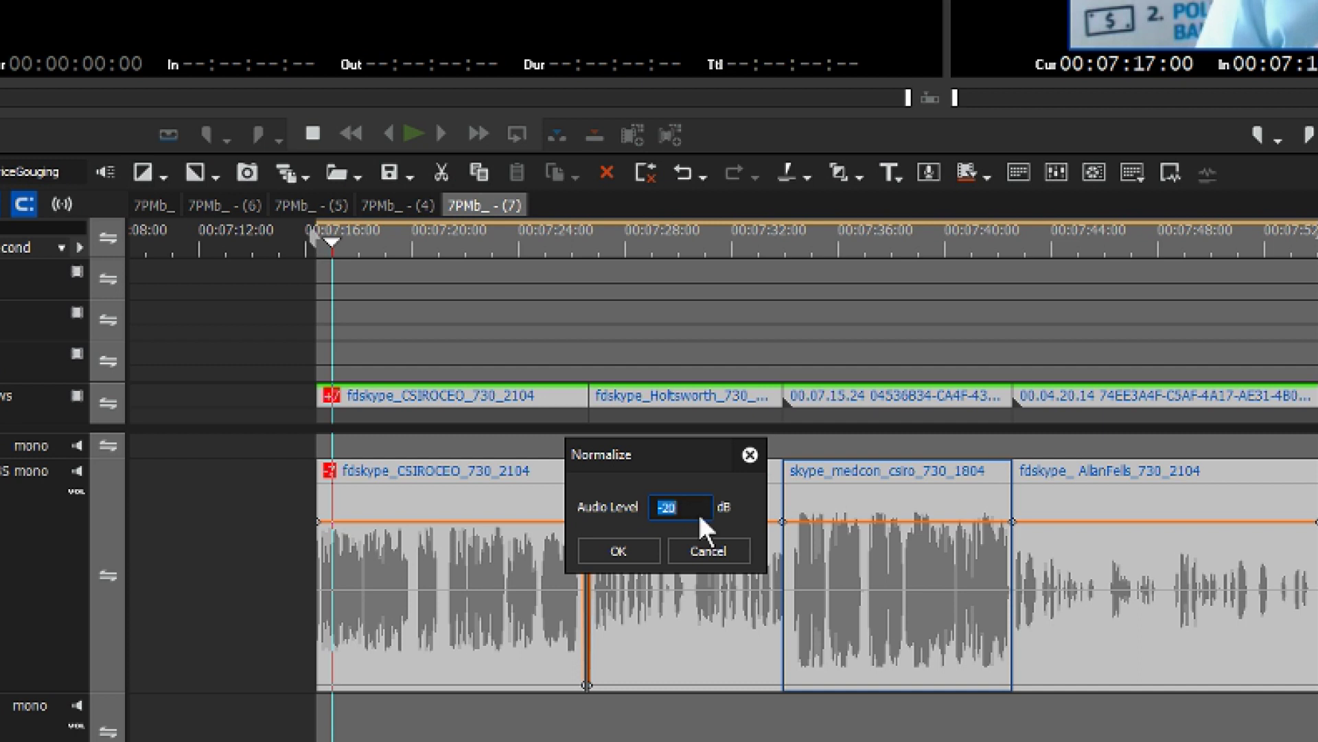
type("-15")
key("Return")
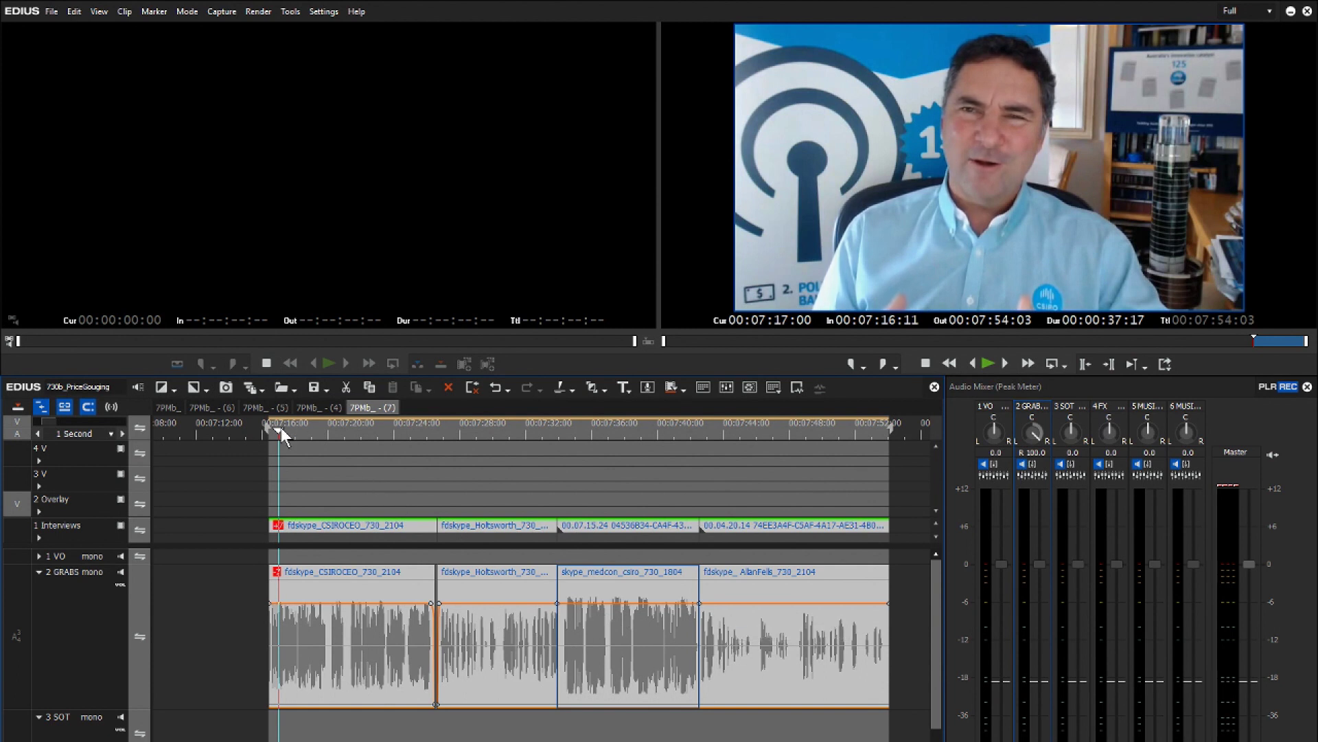
key("space")
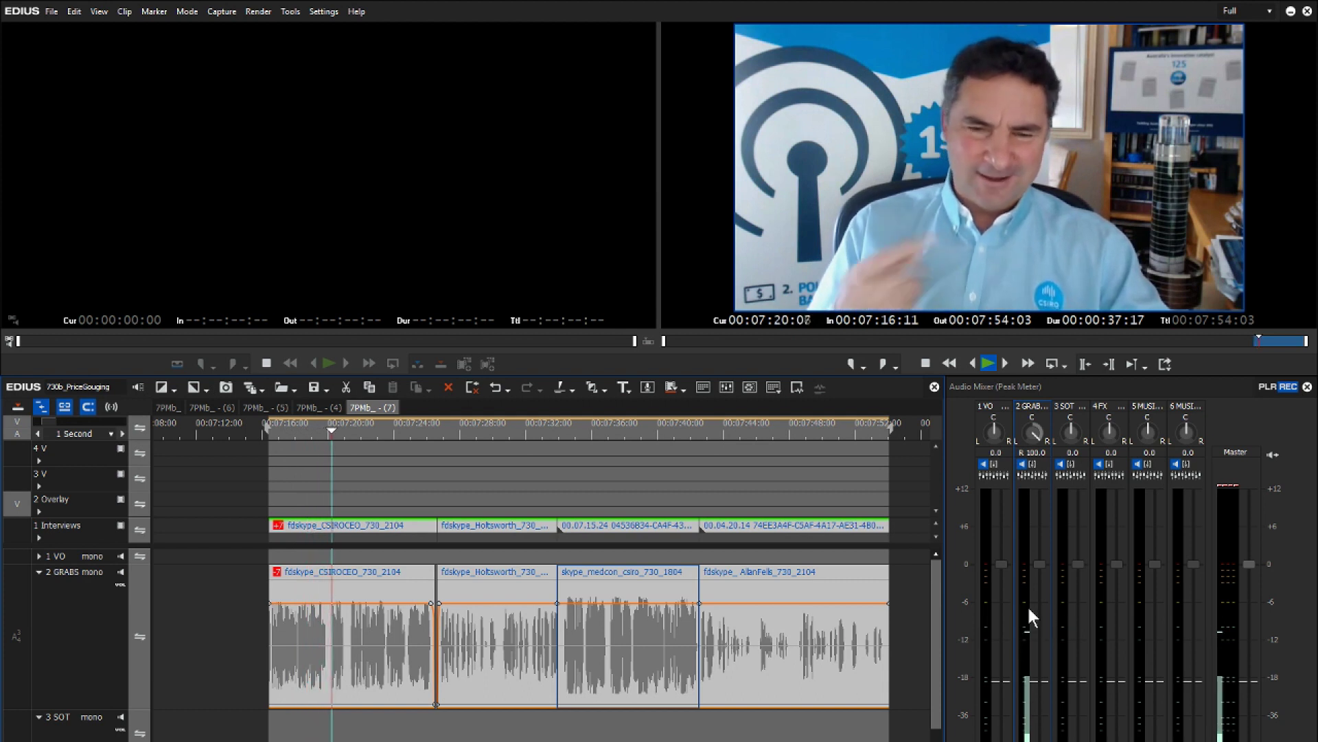
left_click(443, 433)
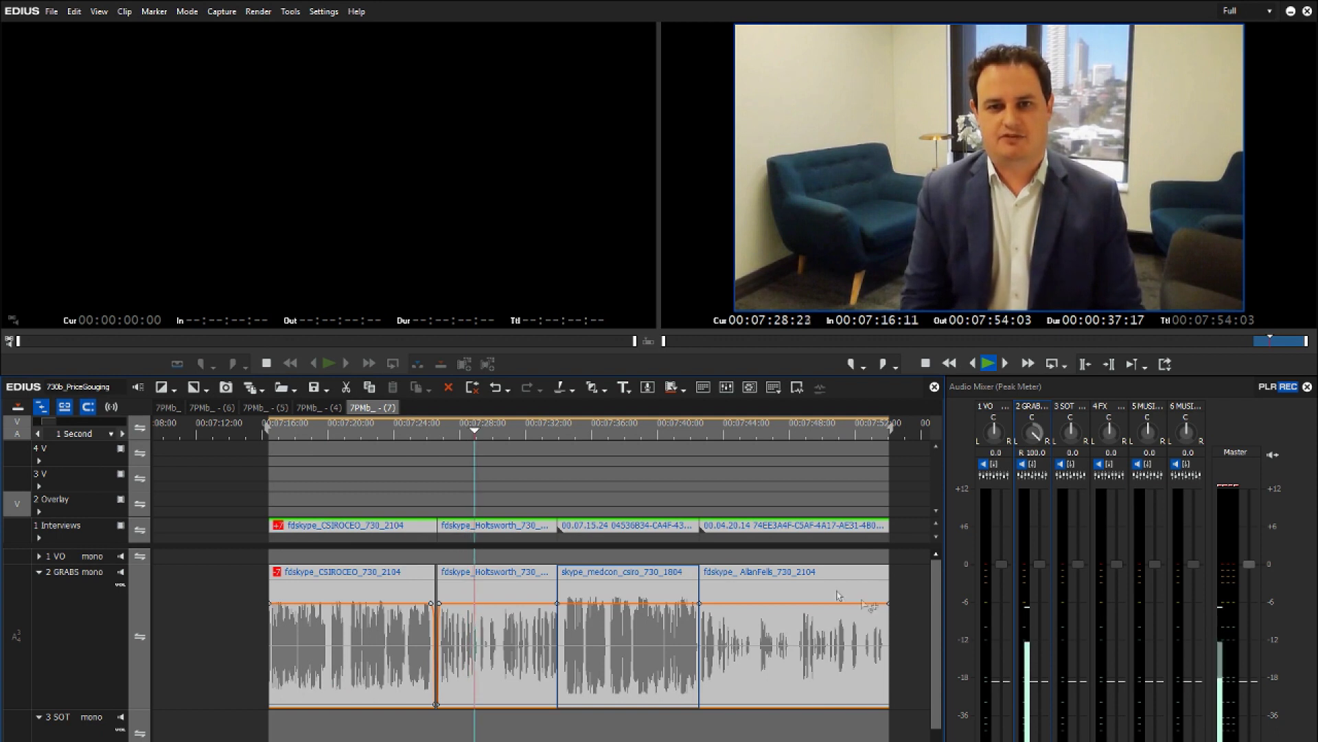
left_click(567, 433)
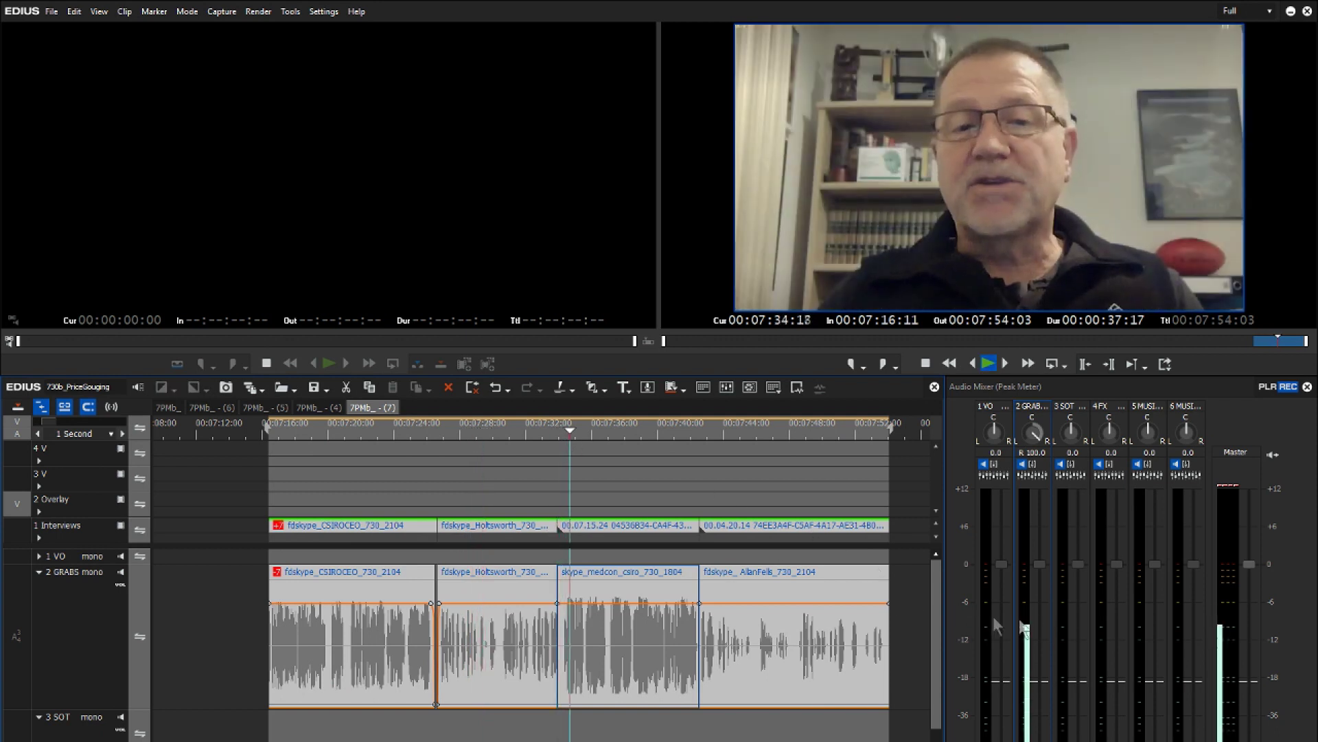
left_click(699, 432)
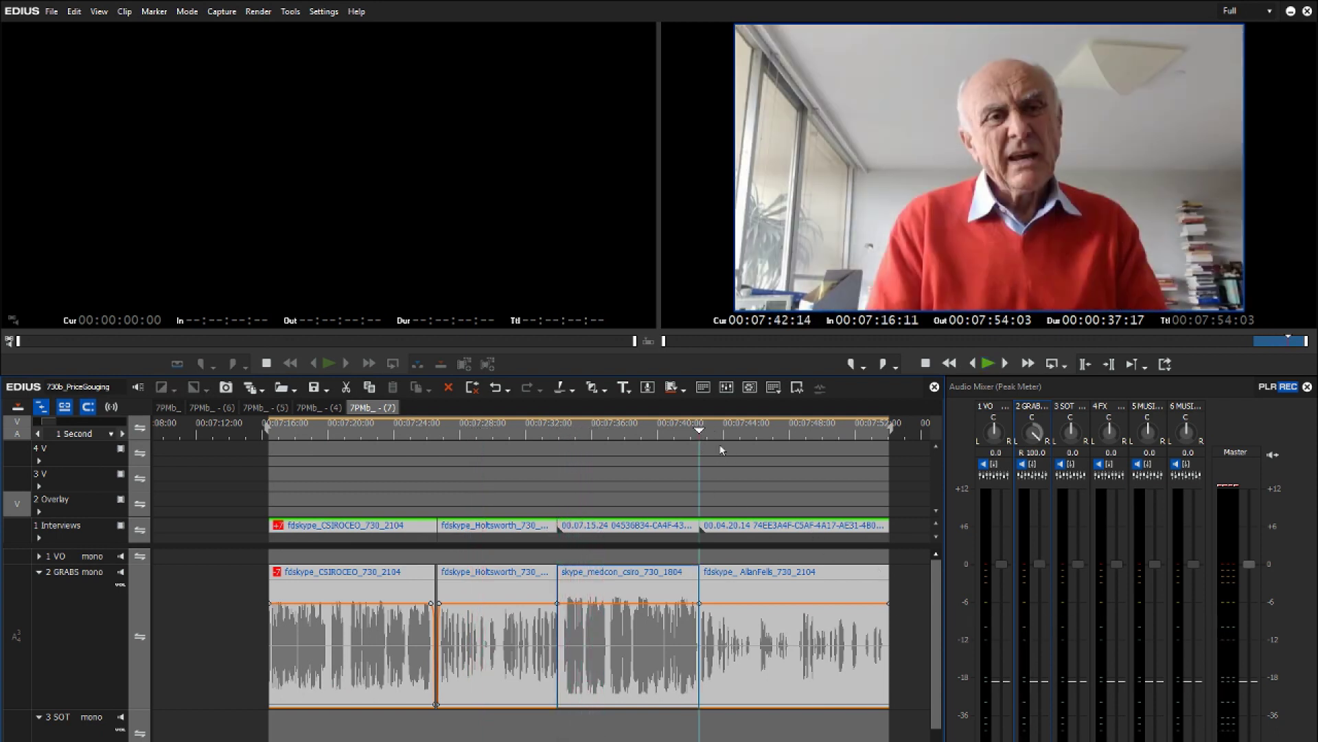
right_click(745, 576)
left_click(734, 570, "shift")
right_click(741, 576)
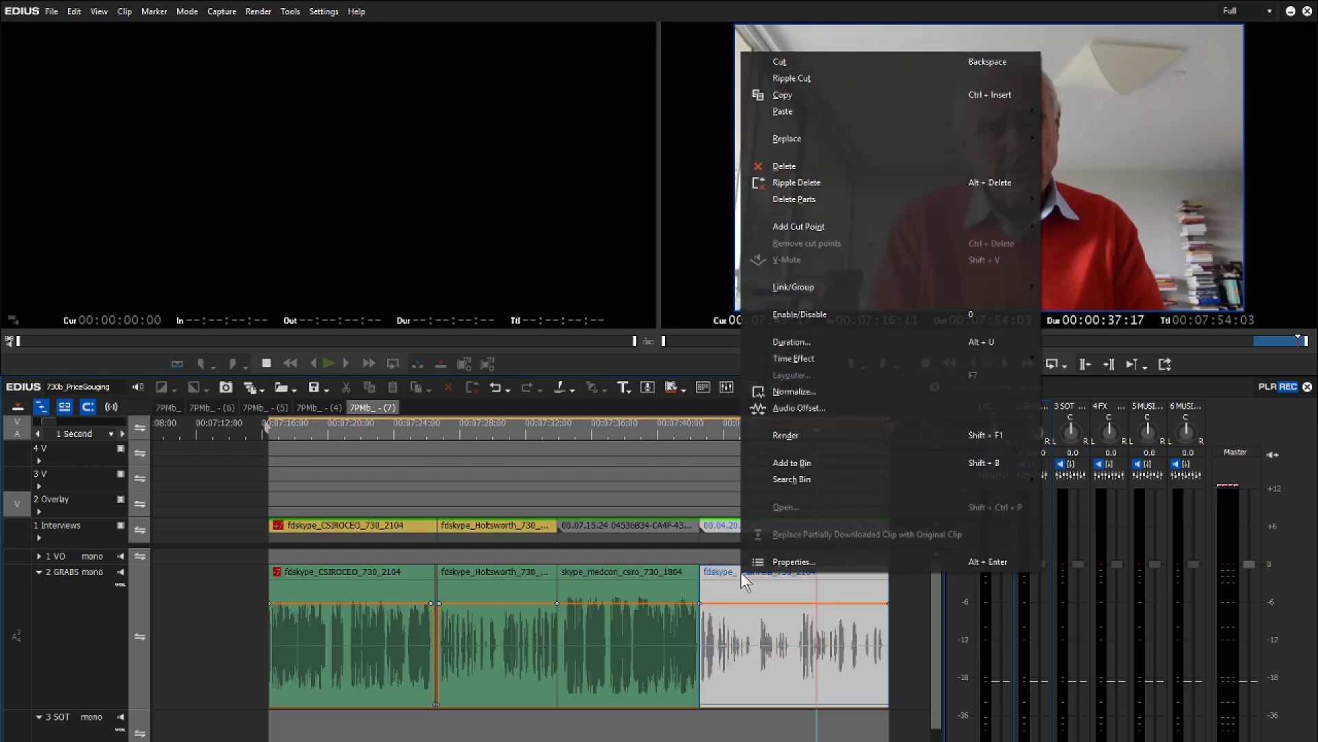
left_click(763, 562)
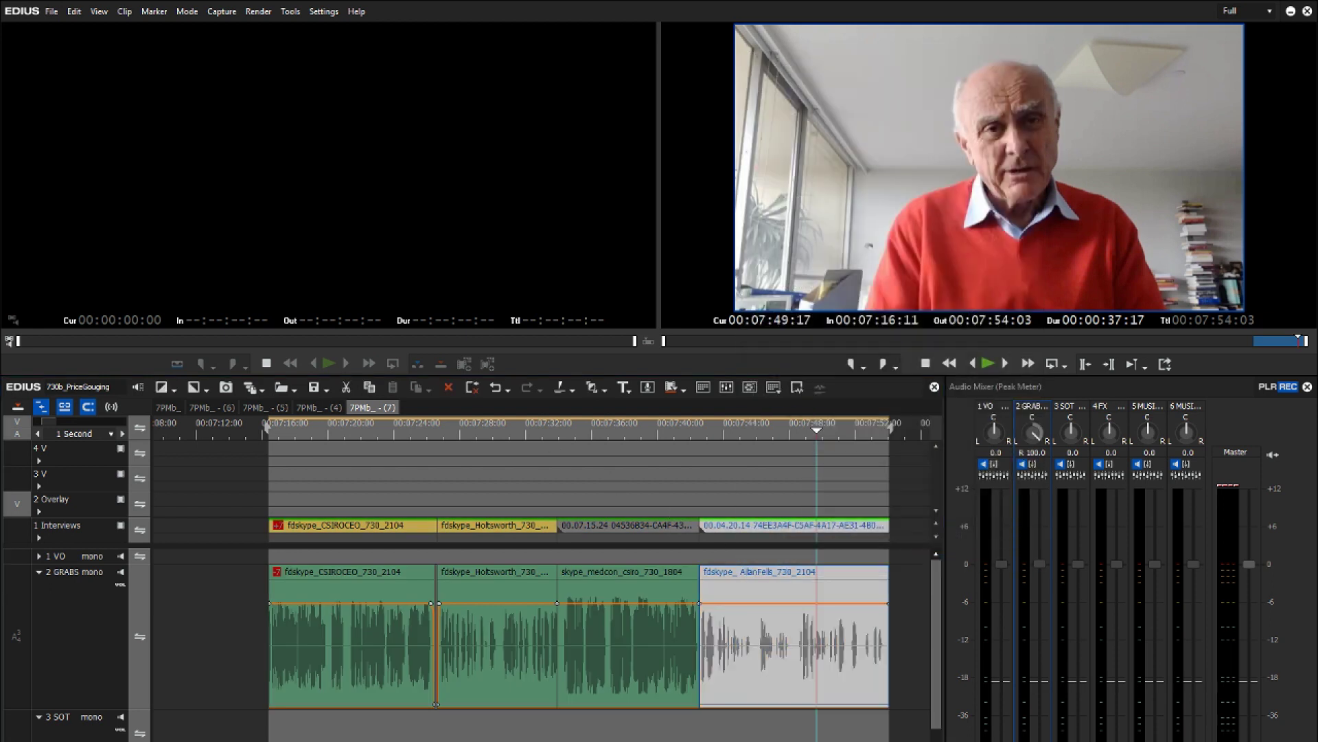
left_click(385, 144)
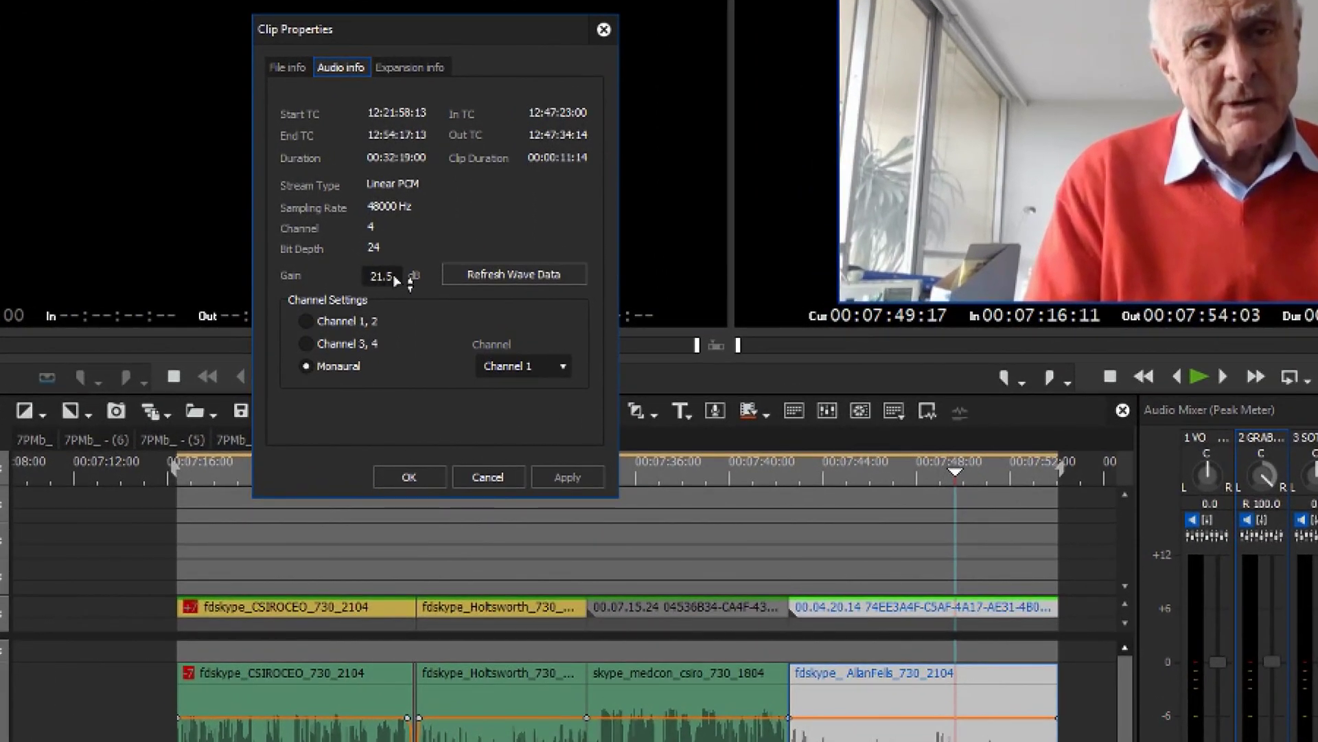
left_click(482, 476)
right_click(735, 674)
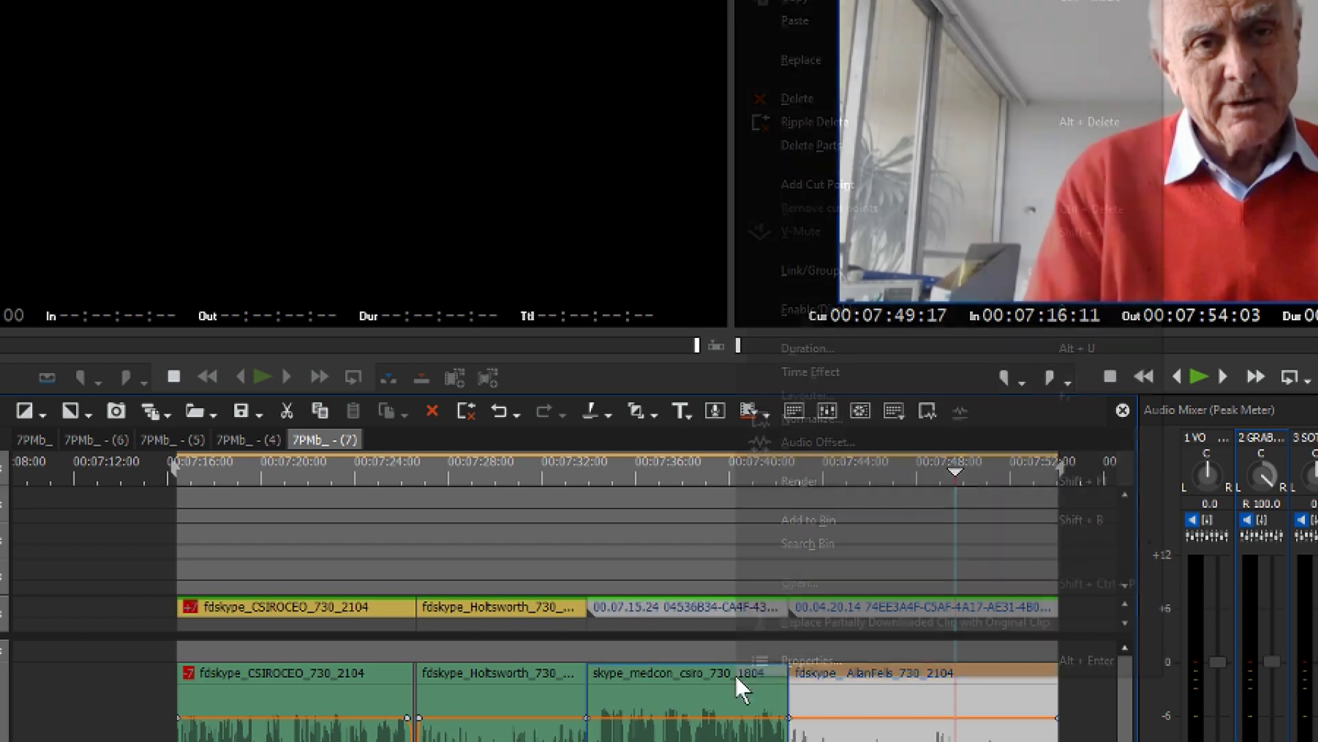
left_click(755, 662)
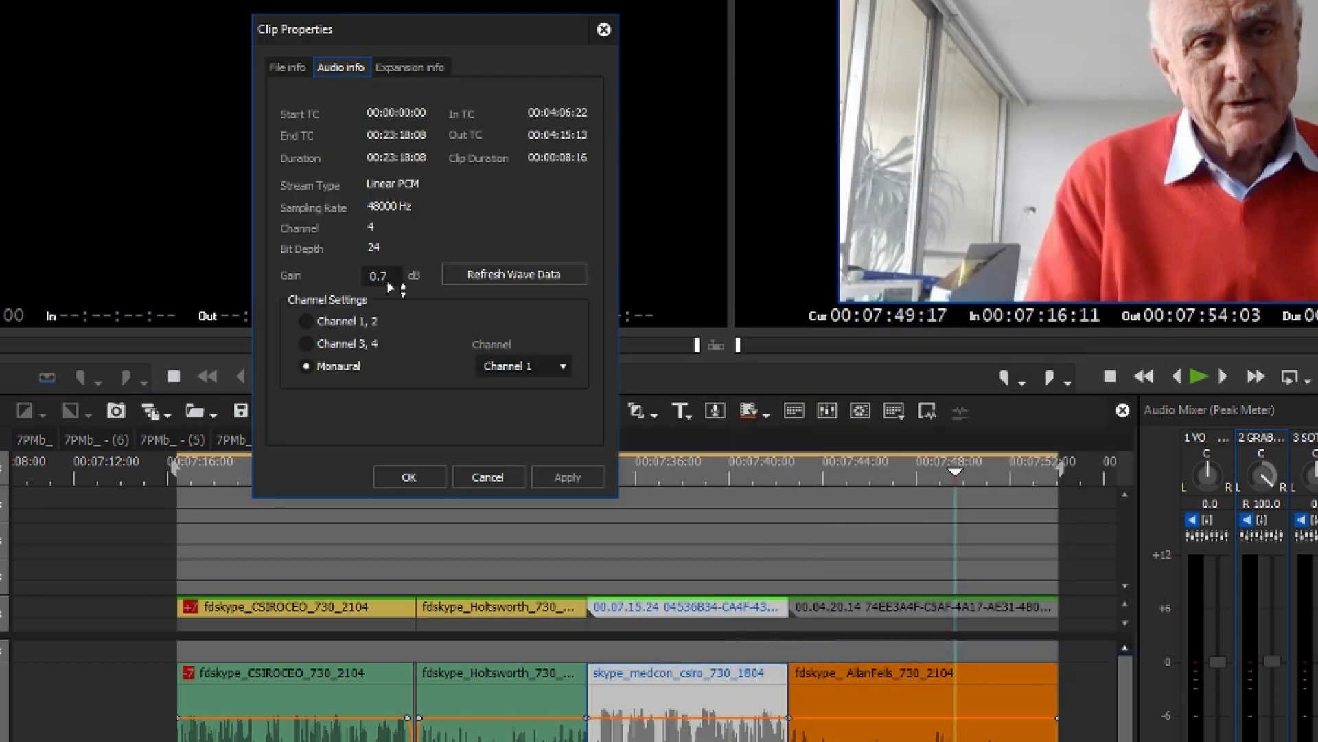
left_click(497, 476)
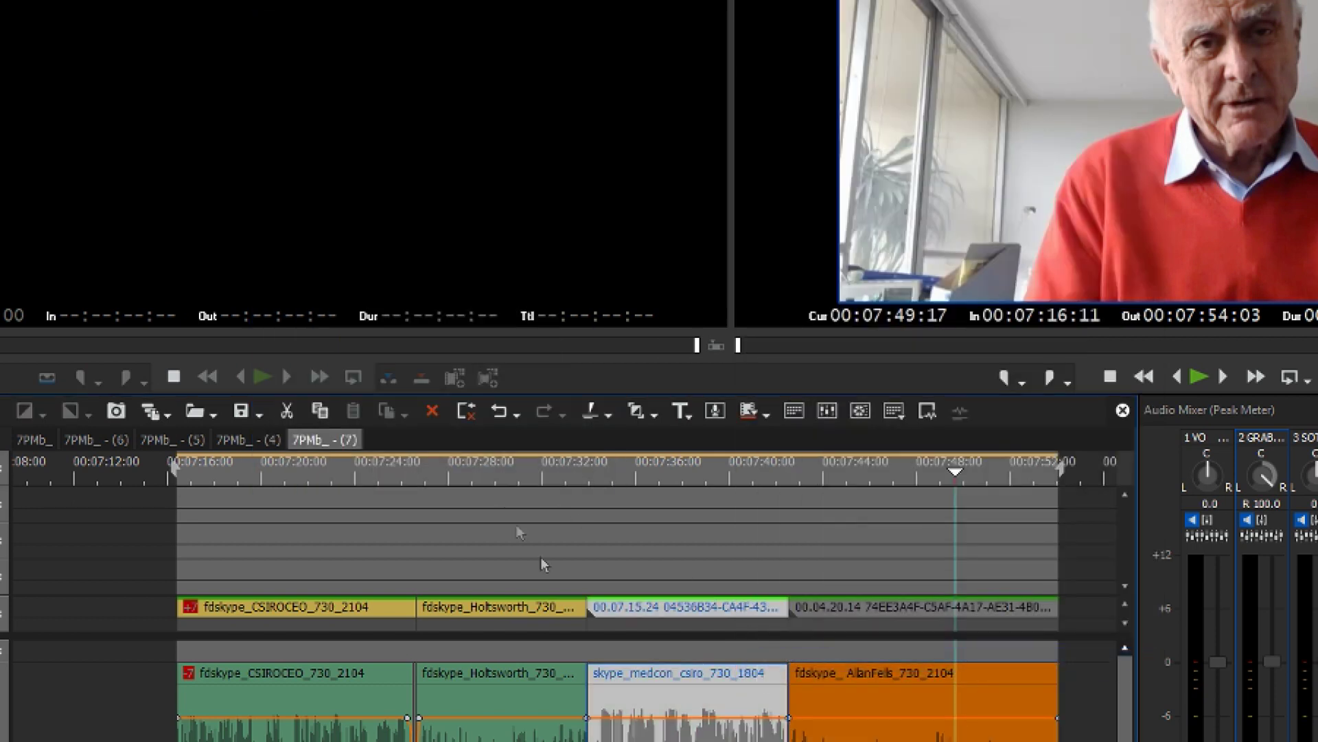
left_click(508, 467)
right_click(518, 690)
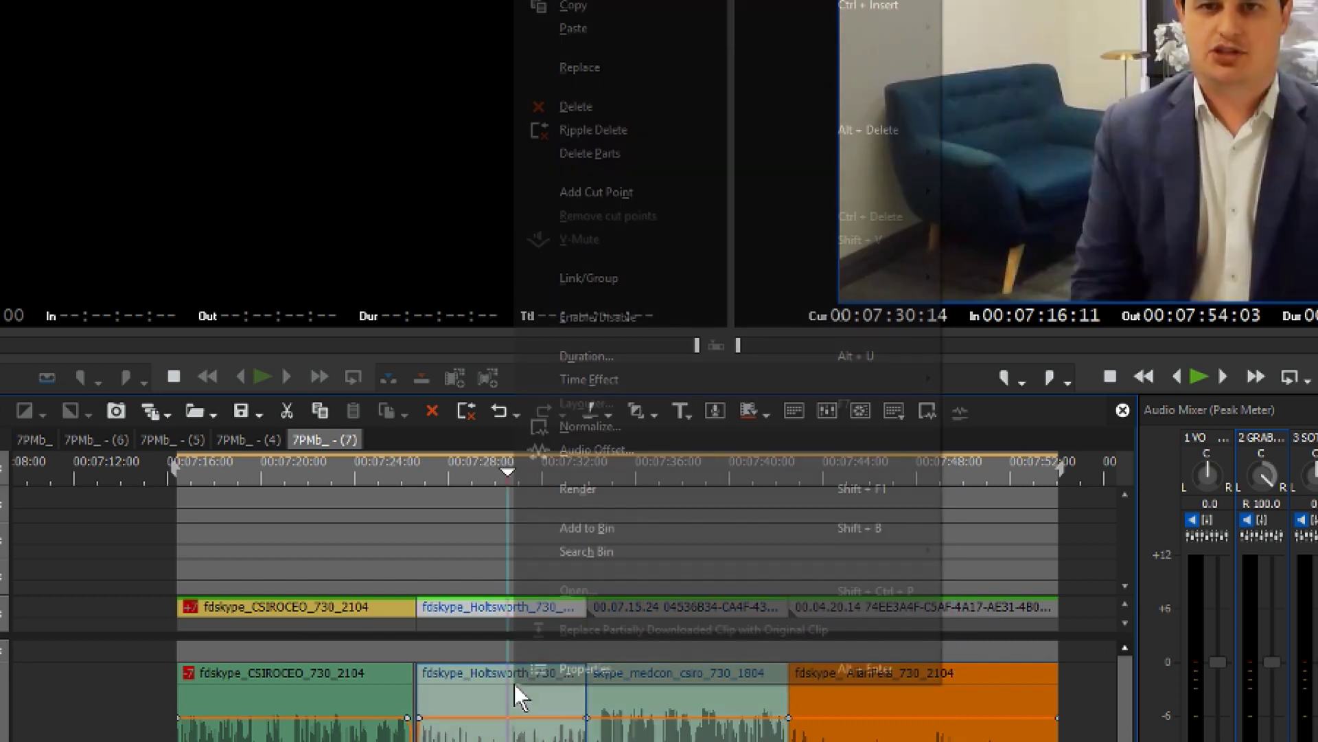
left_click(536, 665)
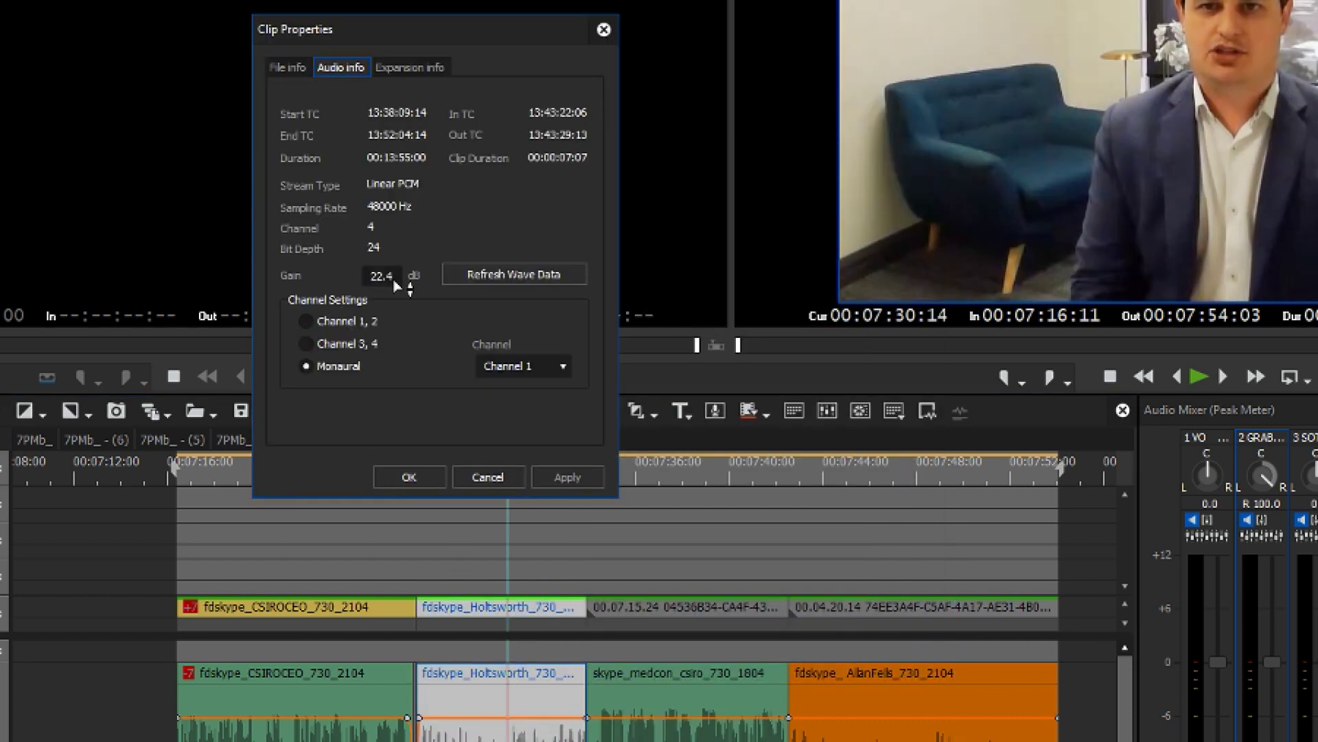
left_click(486, 477)
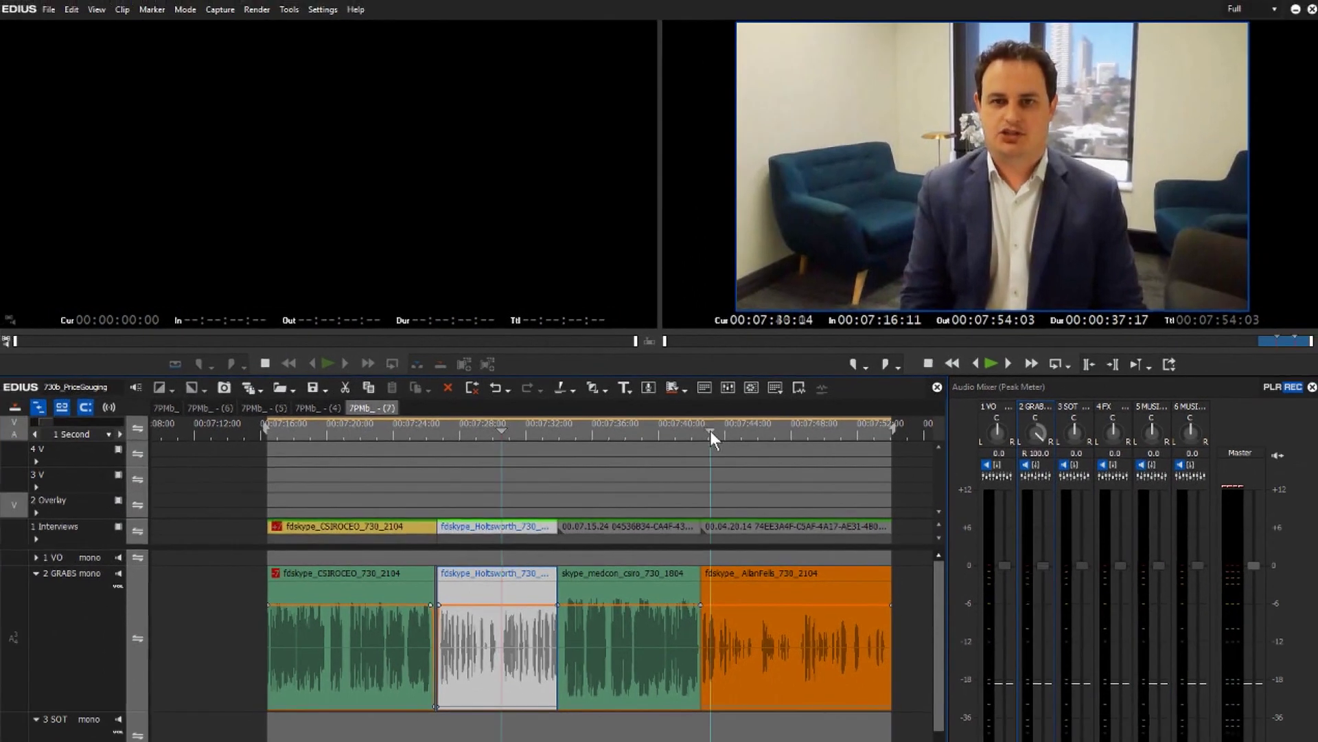
Add a volume keyframe on the last interview clip, lift the quiet passage, and play it back.
left_click_drag(710, 430, 718, 430)
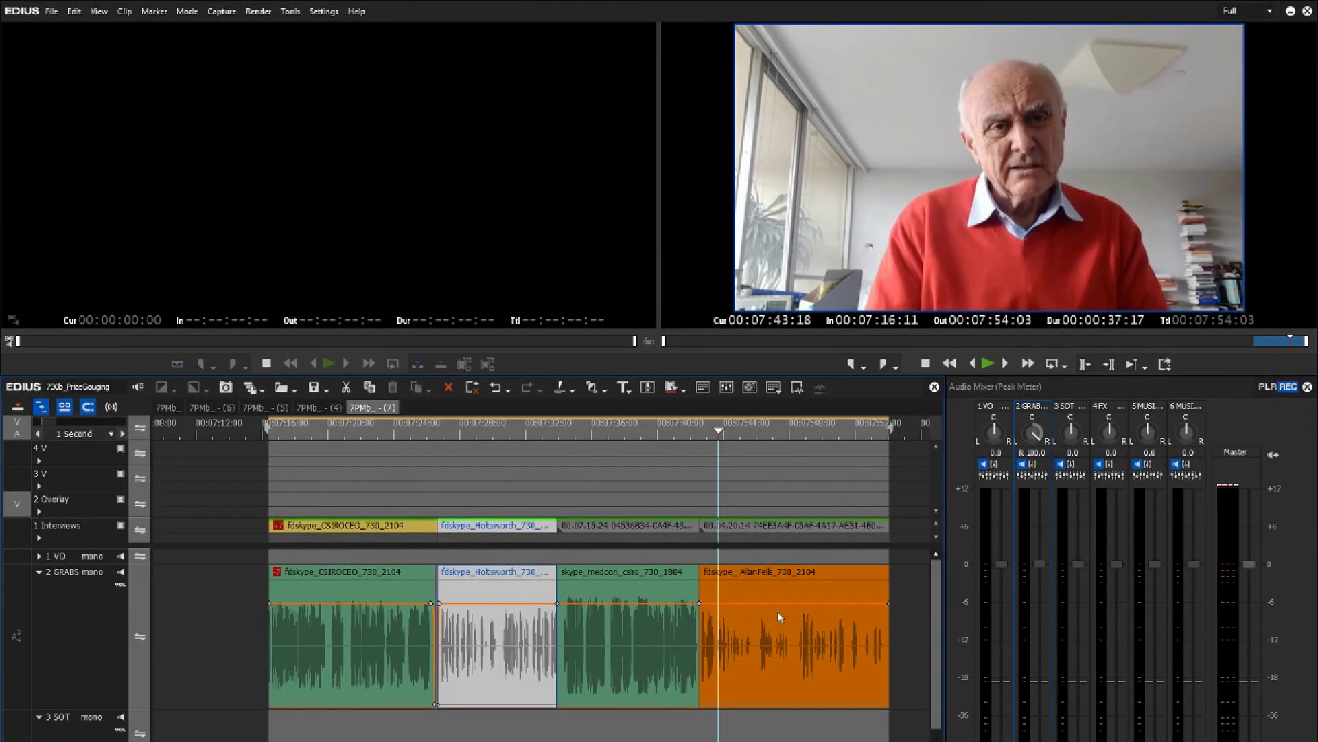
left_click(705, 605)
mouse_move(712, 611)
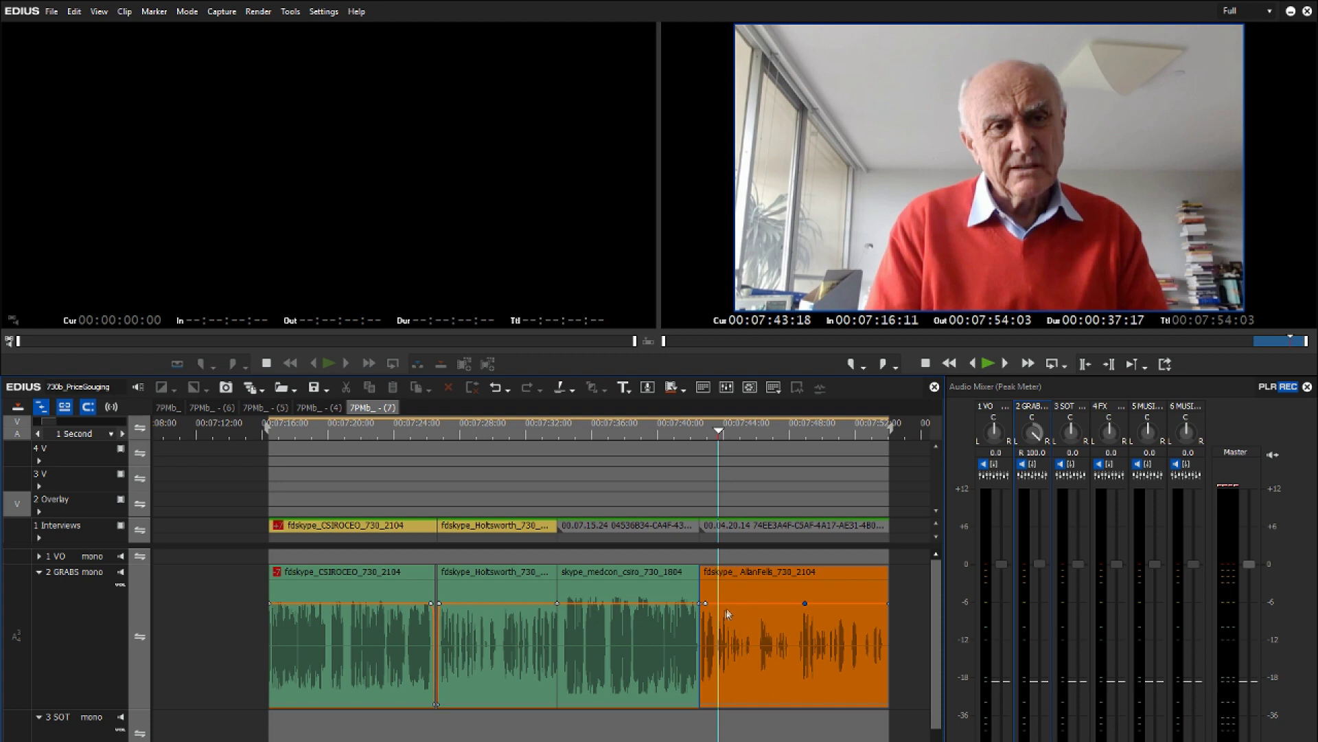
left_click(761, 604)
left_click_drag(749, 604, 816, 596)
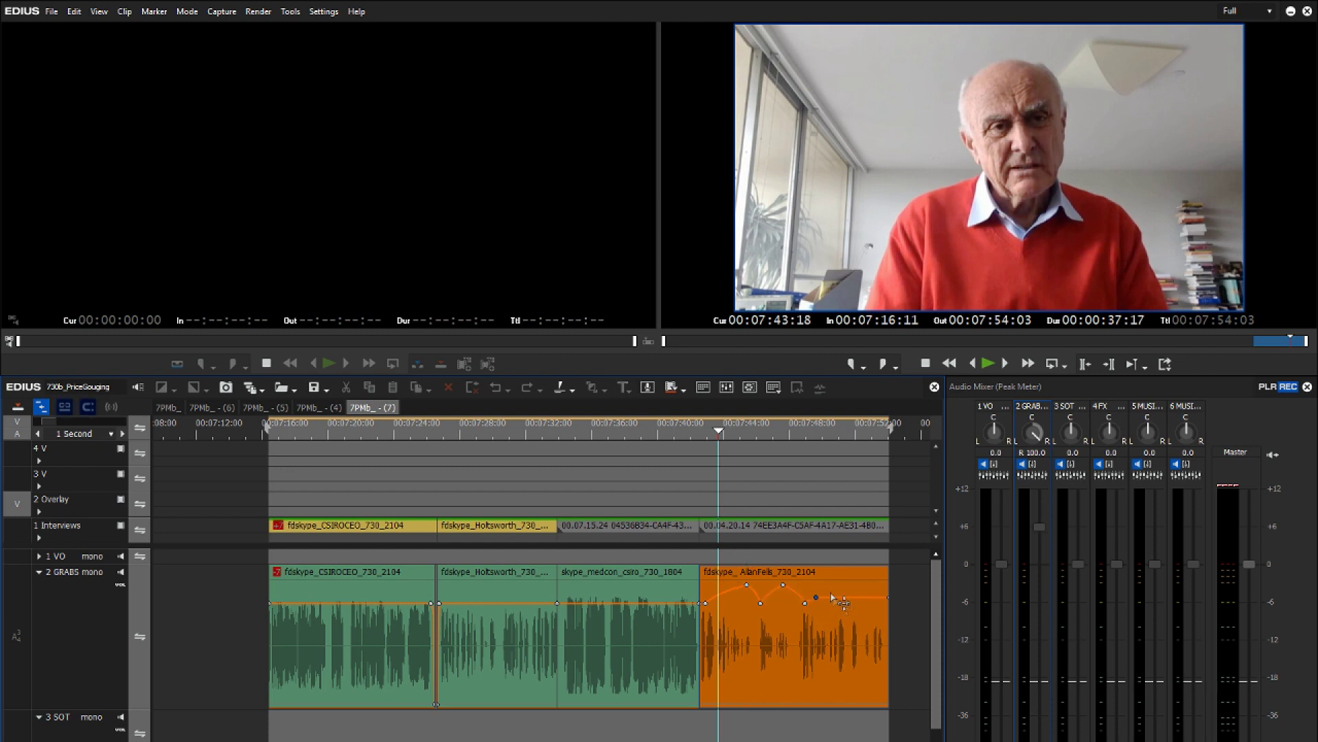
left_click(699, 423)
key("space")
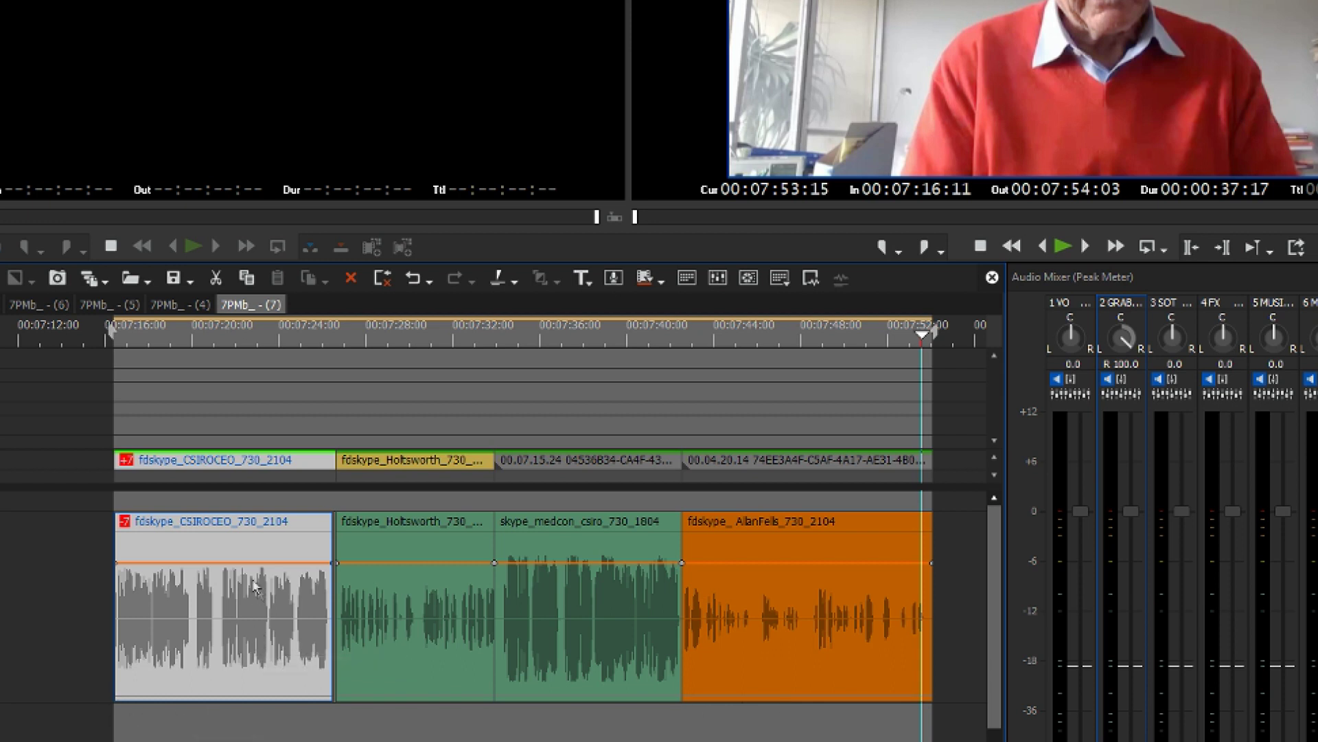
Select all four GRABS interview clips and normalize them to -12 dB.
left_click(756, 581, "shift")
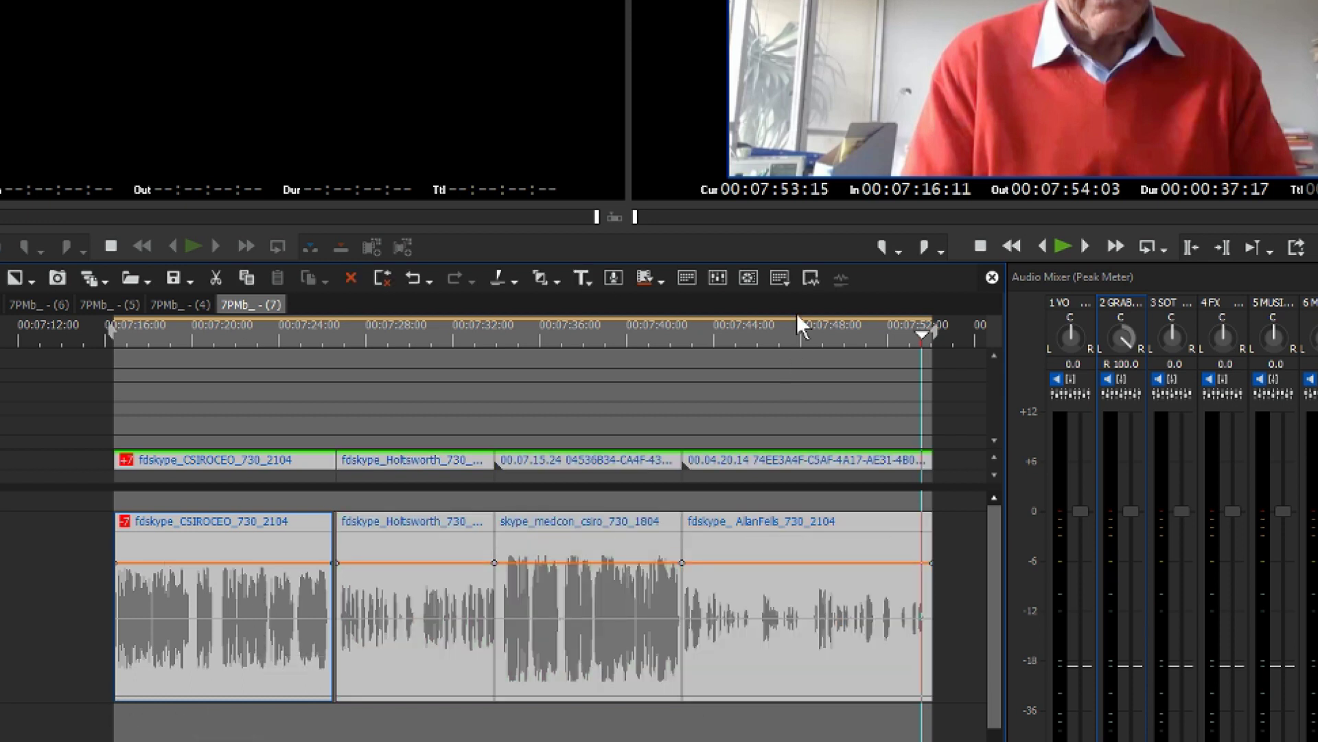
left_click(809, 278)
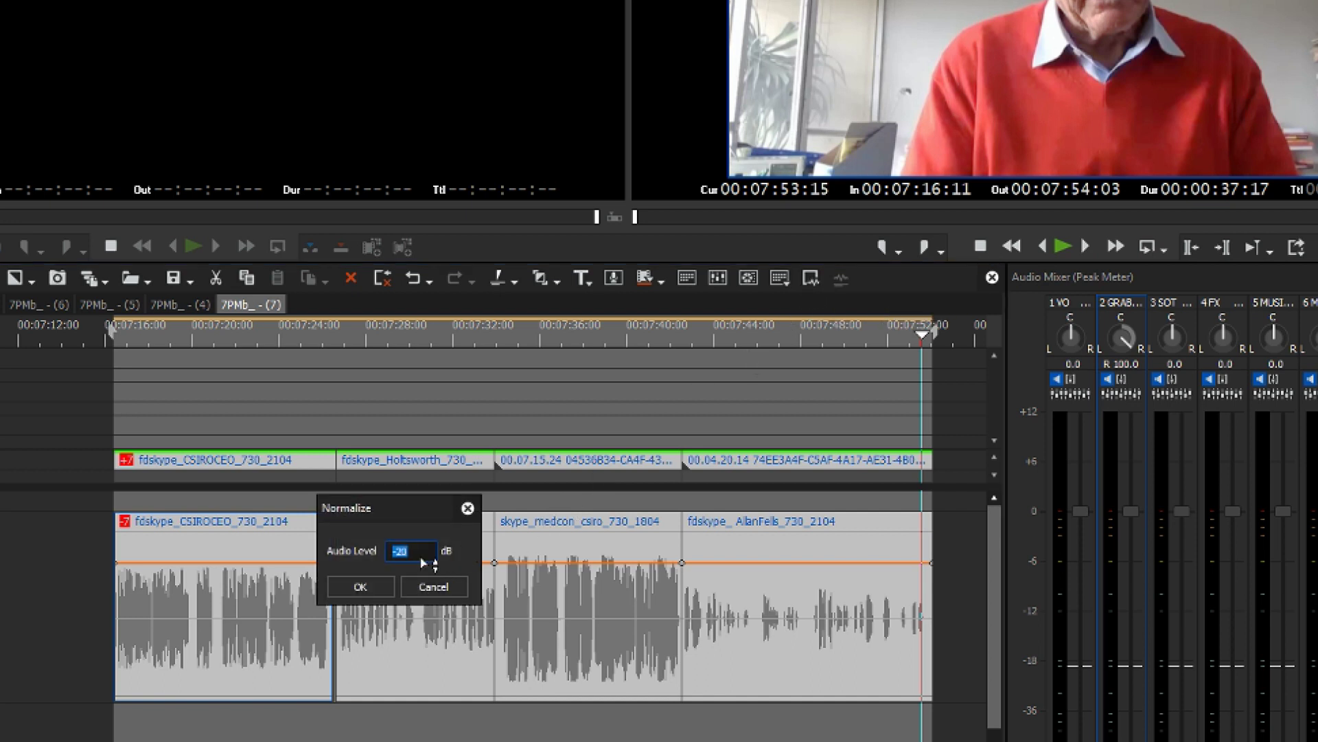
type("-")
left_click(360, 585)
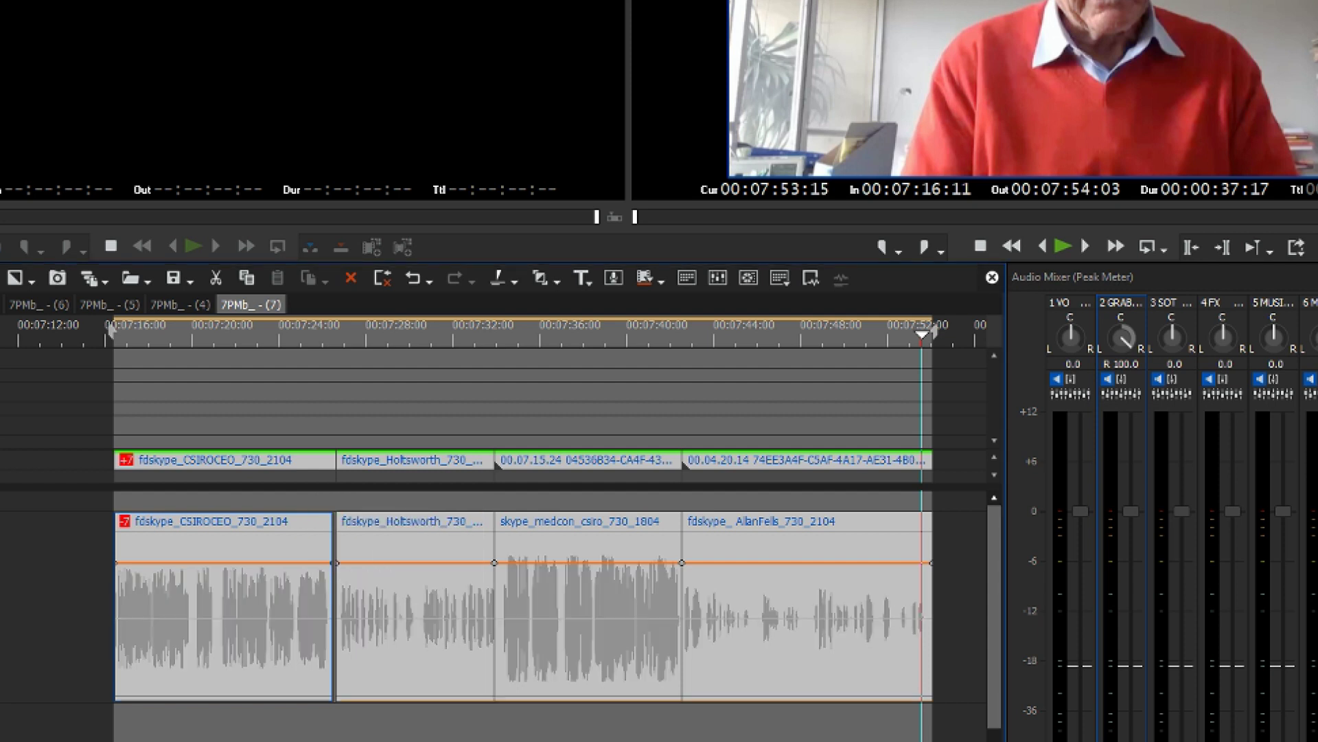
Play the normalized clips from near the start, jumping to the third interview.
left_click(217, 333)
key("space")
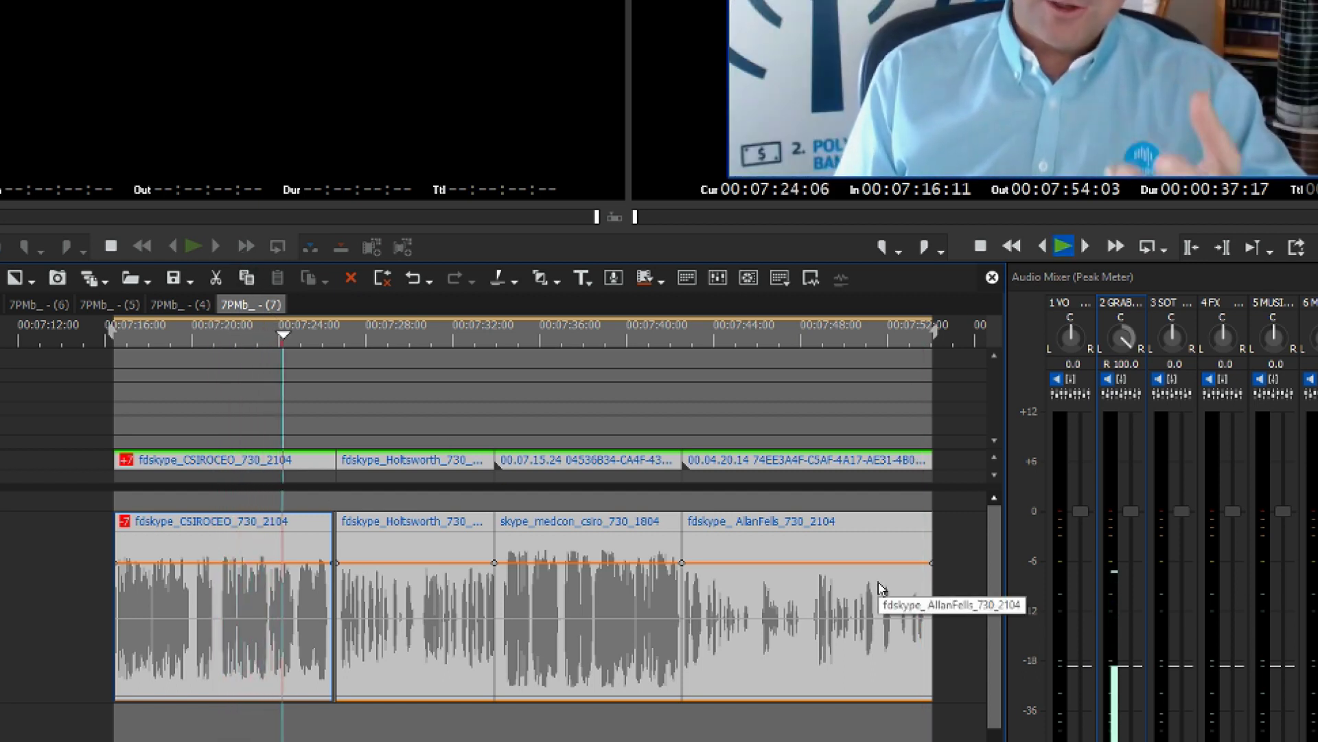
left_click(541, 333)
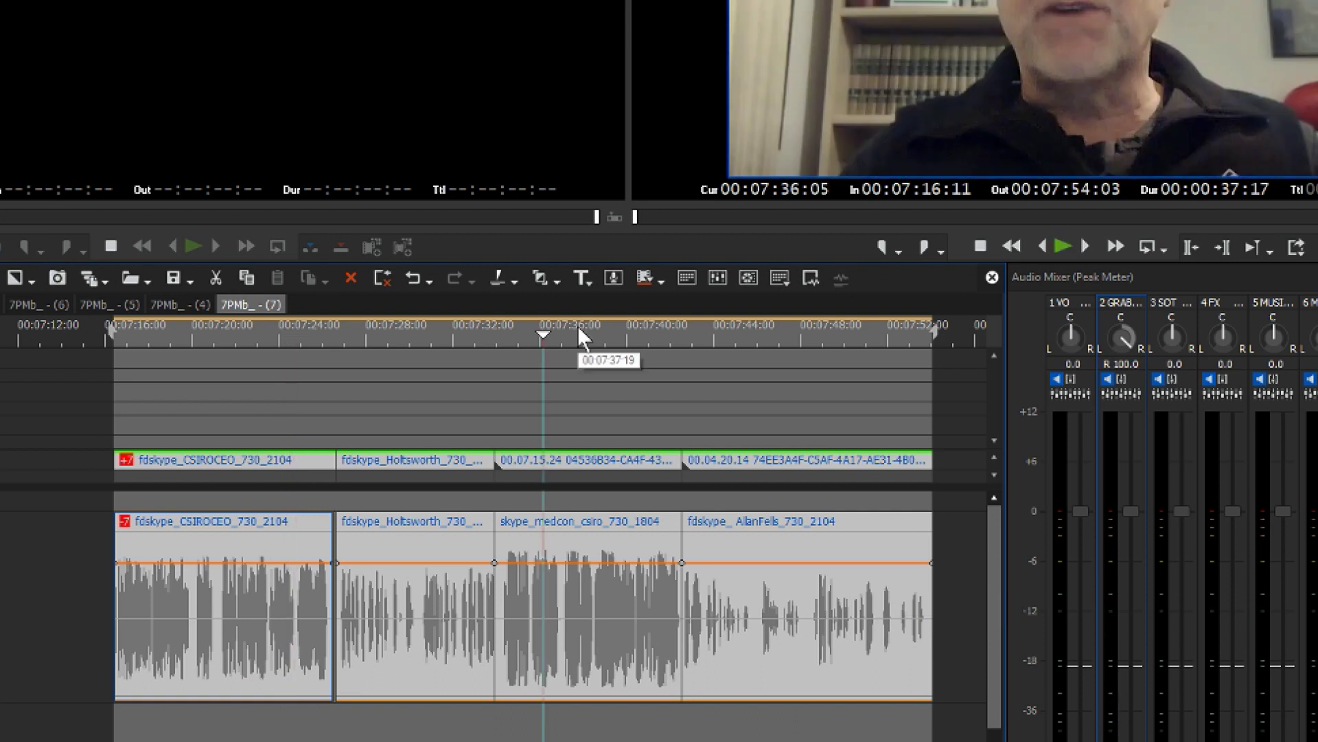